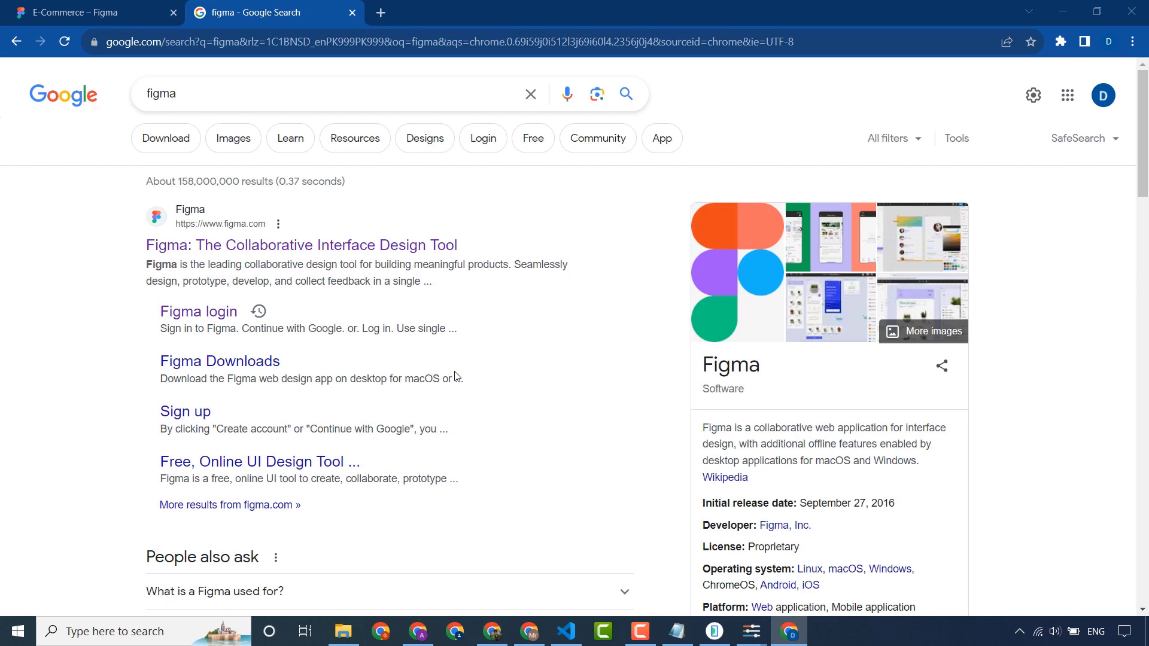
Search Google for 'dhiwise' in a new tab and open the DhiWise result
{"action": "left_click", "coordinate": [380, 13]}
{"action": "type", "text": "dhiwise"}
{"action": "key", "text": "Return"}
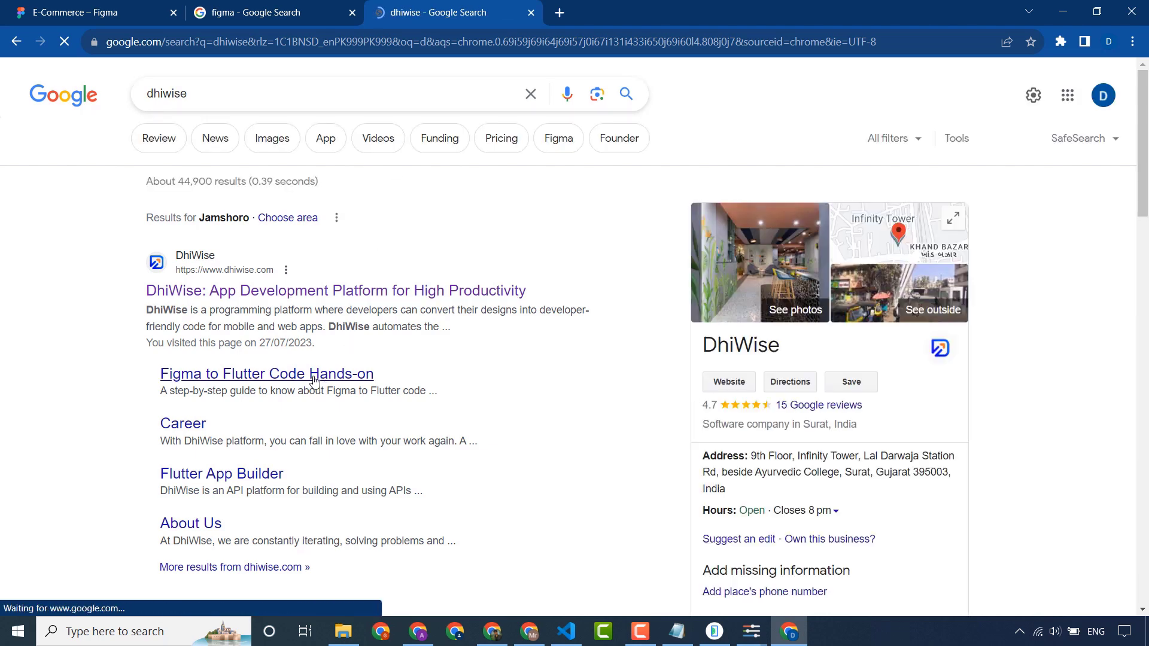
{"action": "scroll", "coordinate": [311, 435], "scroll_direction": "down", "scroll_amount": 2}
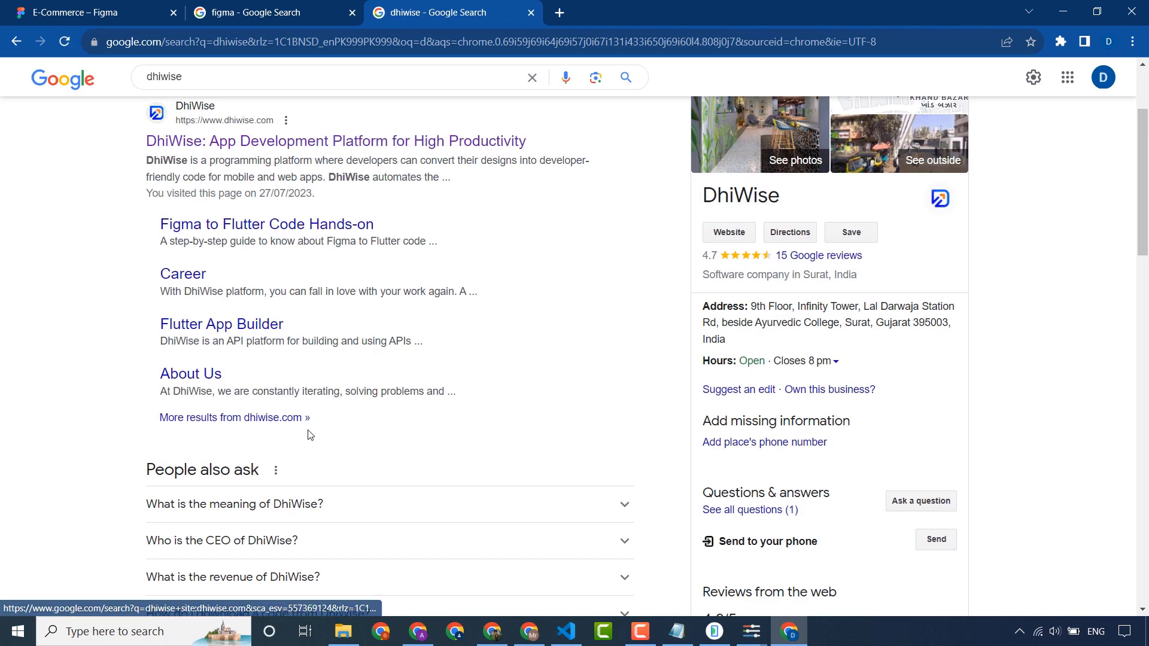
{"action": "left_click", "coordinate": [311, 435]}
{"action": "scroll", "coordinate": [311, 435], "scroll_direction": "up", "scroll_amount": 1}
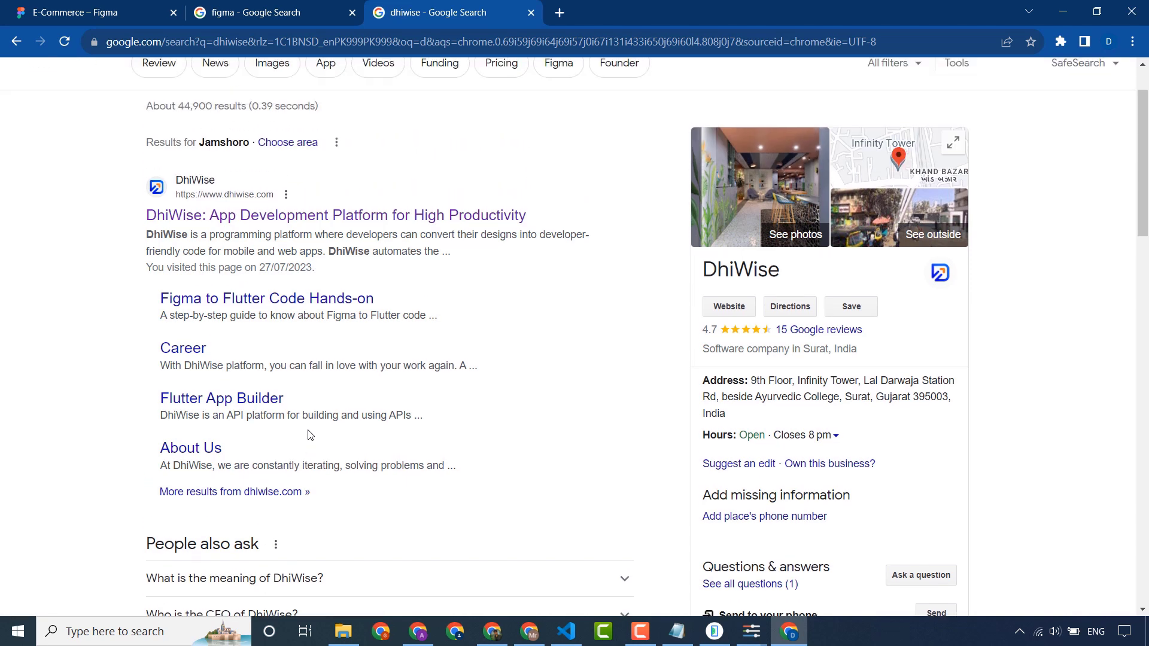
Open the DhiWise website and start the 'Sign up for free' flow
{"action": "left_click", "coordinate": [328, 216]}
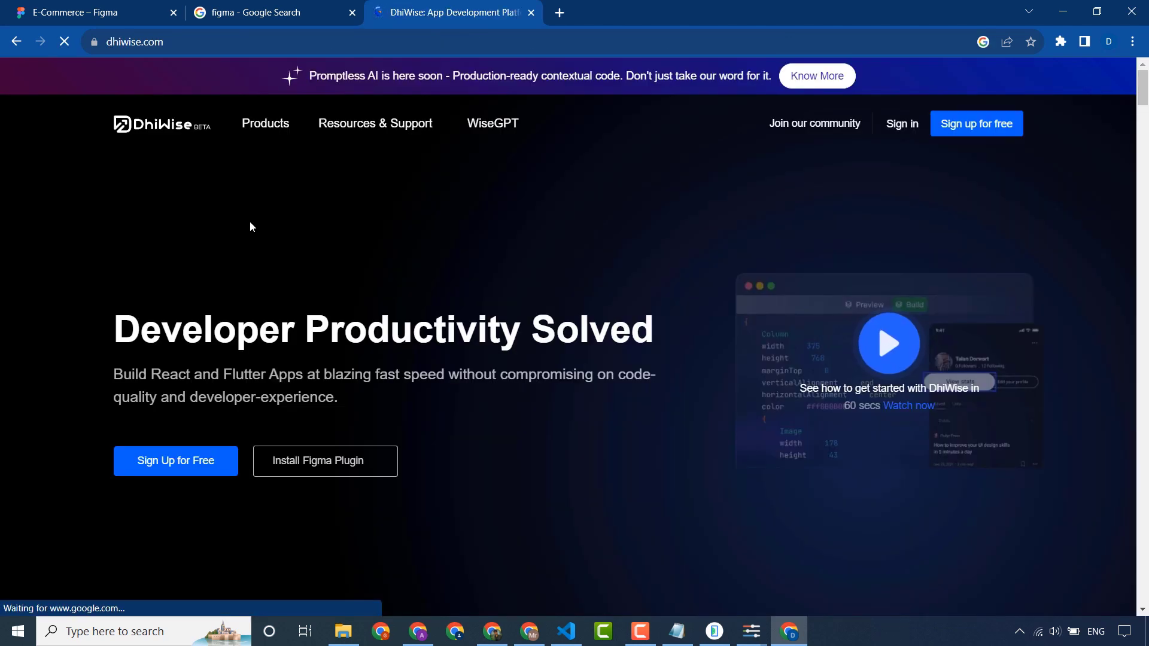
{"action": "scroll", "coordinate": [389, 371], "scroll_direction": "down", "scroll_amount": 3}
{"action": "scroll", "coordinate": [403, 356], "scroll_direction": "up", "scroll_amount": 3}
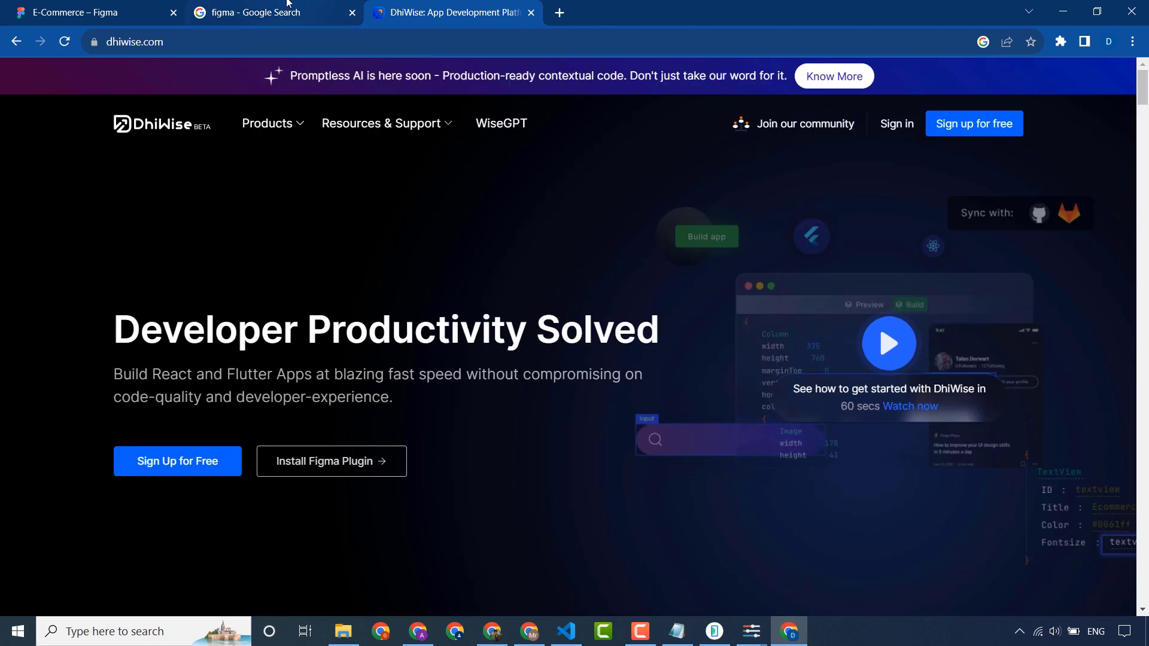
{"action": "left_click", "coordinate": [954, 128]}
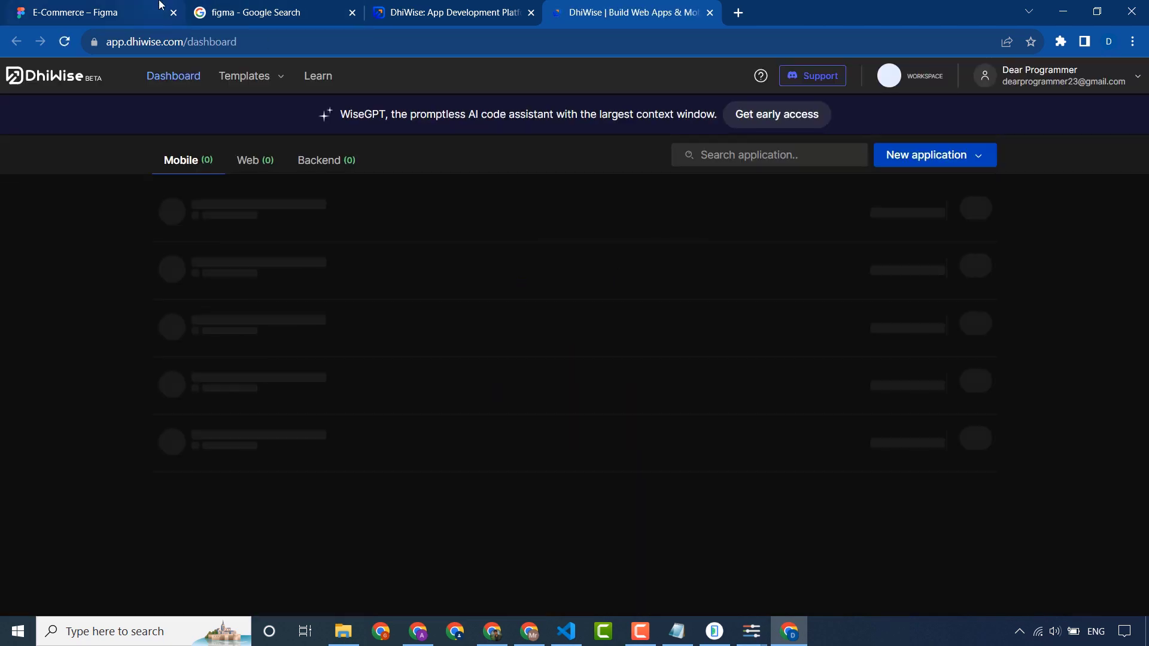
Open the Figma website from the Google search results
{"action": "left_click", "coordinate": [161, 6]}
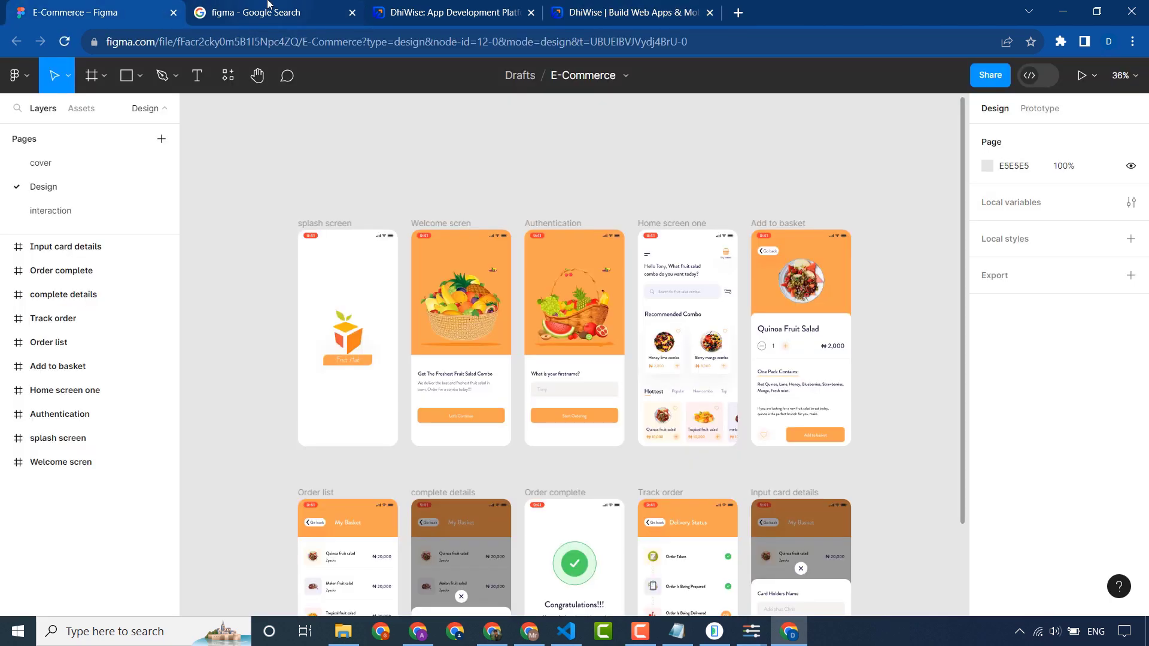
{"action": "left_click", "coordinate": [267, 5]}
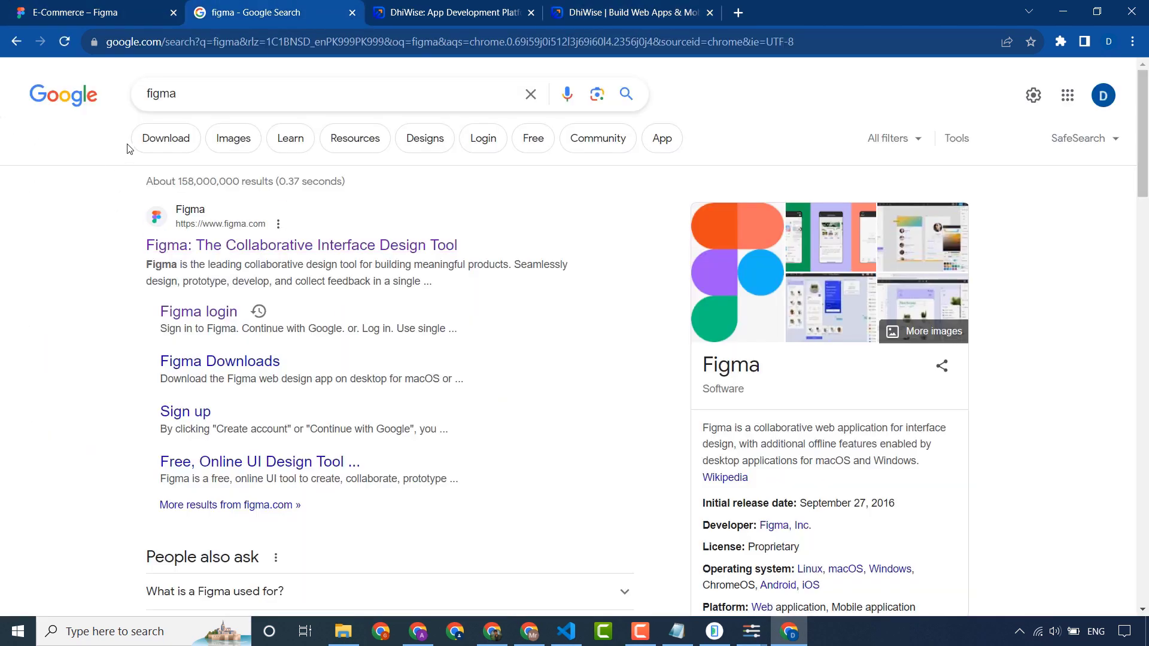
{"action": "left_click", "coordinate": [281, 250]}
Check the E-Commerce design file's web address, then go to the DhiWise dashboard
{"action": "left_click", "coordinate": [120, 12]}
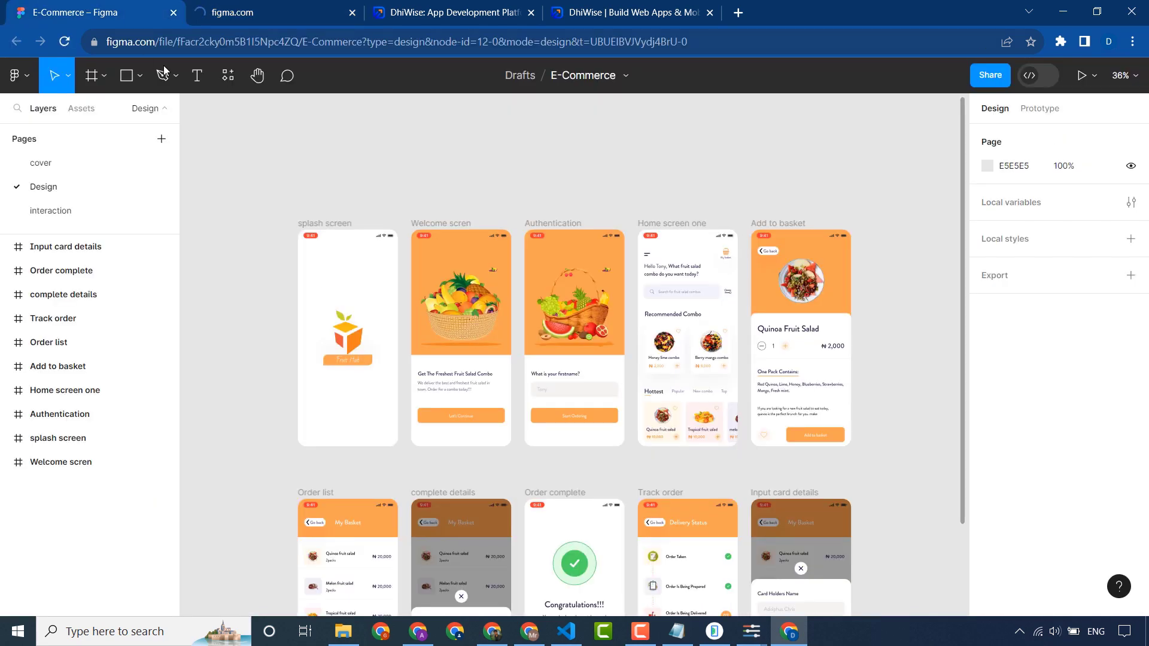
{"action": "left_click", "coordinate": [258, 45]}
{"action": "left_click", "coordinate": [242, 177]}
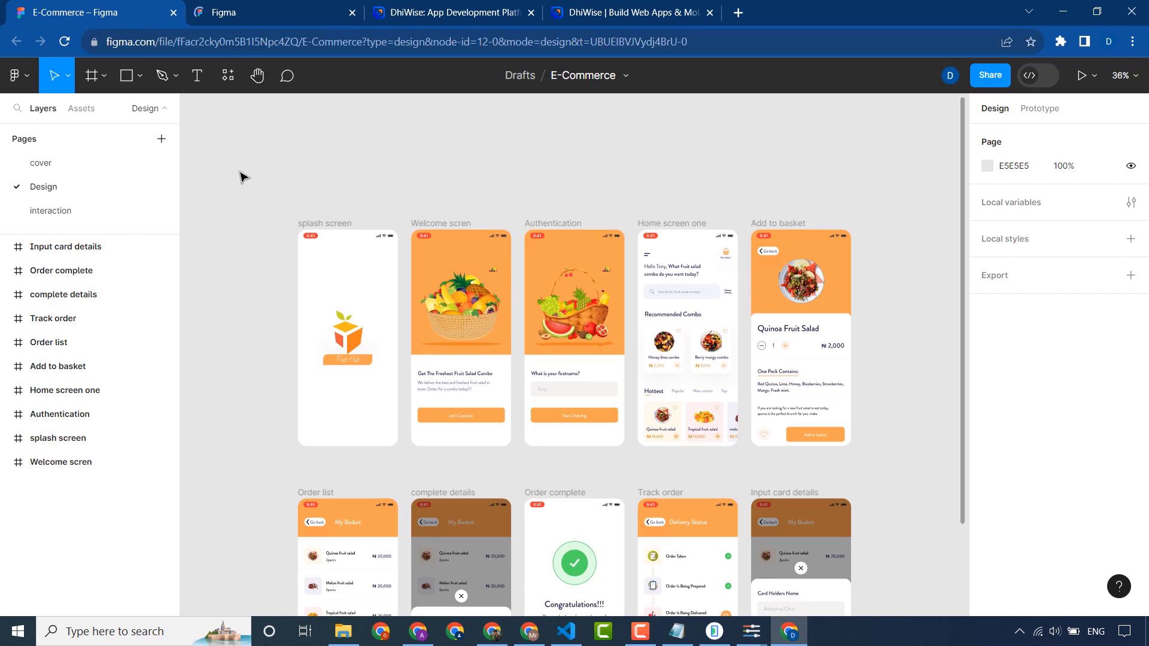
{"action": "left_click", "coordinate": [634, 12]}
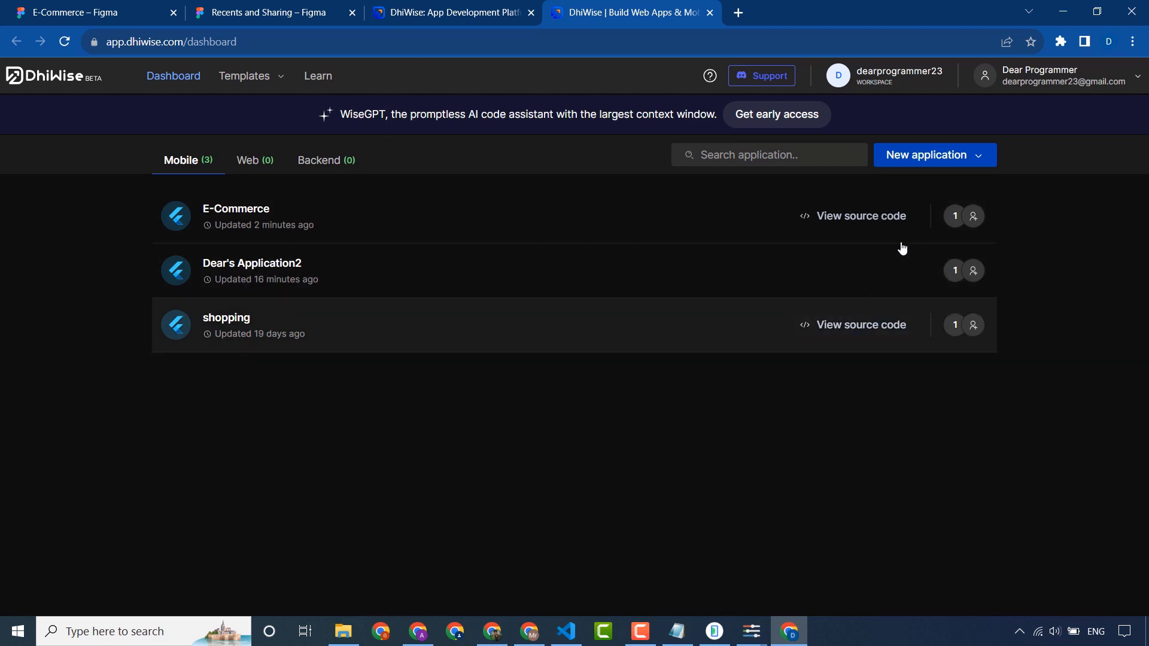
Start a new application and name it ecommerce
{"action": "left_click", "coordinate": [900, 157]}
{"action": "left_click", "coordinate": [889, 192]}
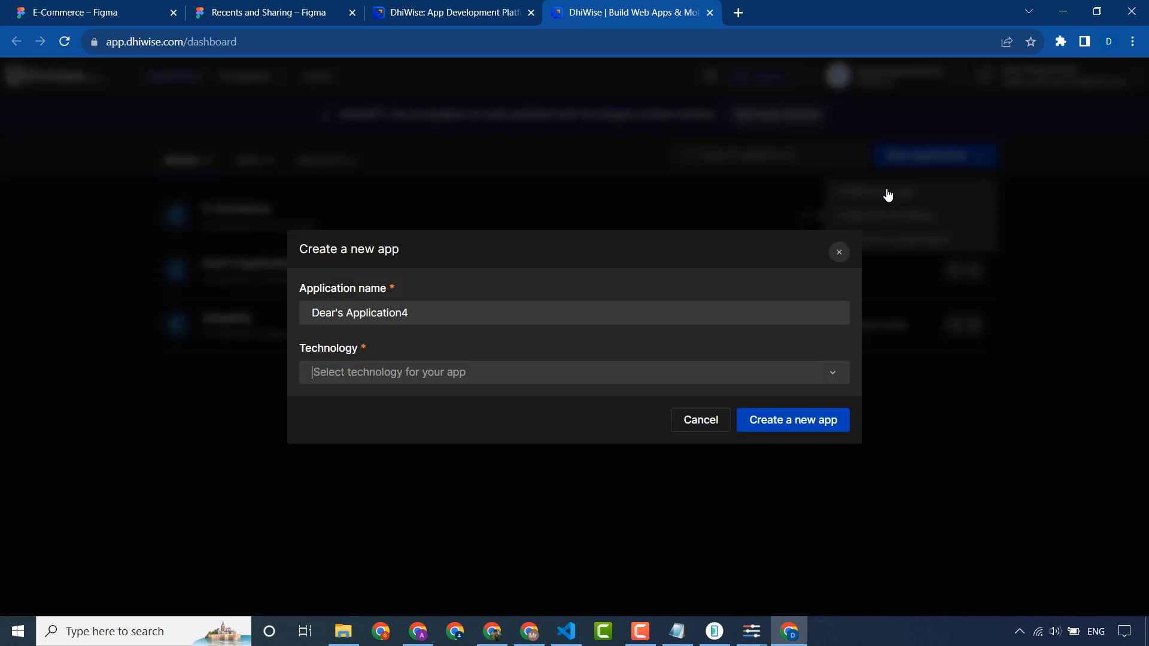
{"action": "left_click", "coordinate": [428, 319]}
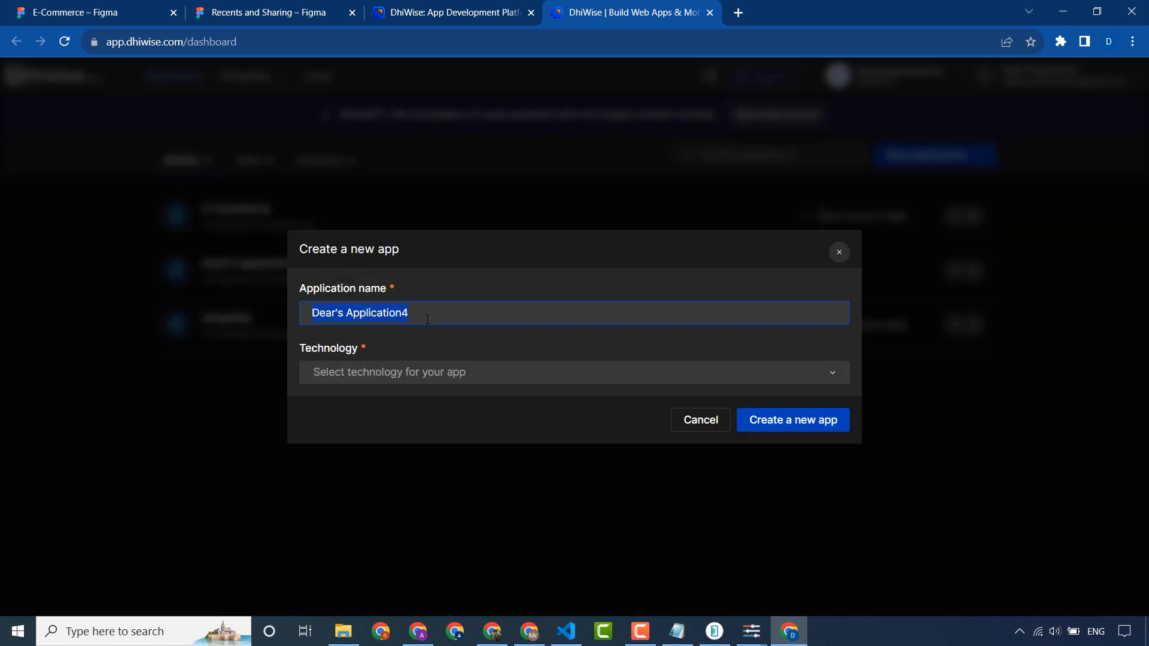
{"action": "type", "text": "ecommerce"}
Choose Flutter and Figma, clear the preselected account, and add a new Figma account
{"action": "left_click", "coordinate": [405, 376]}
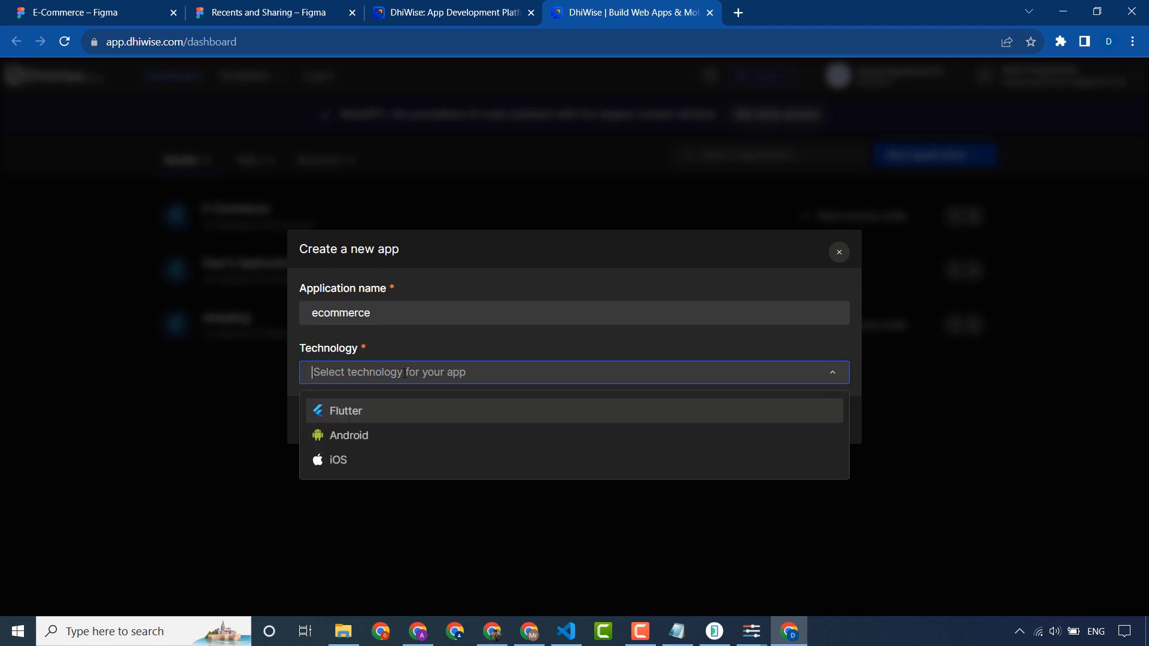
{"action": "left_click", "coordinate": [373, 414]}
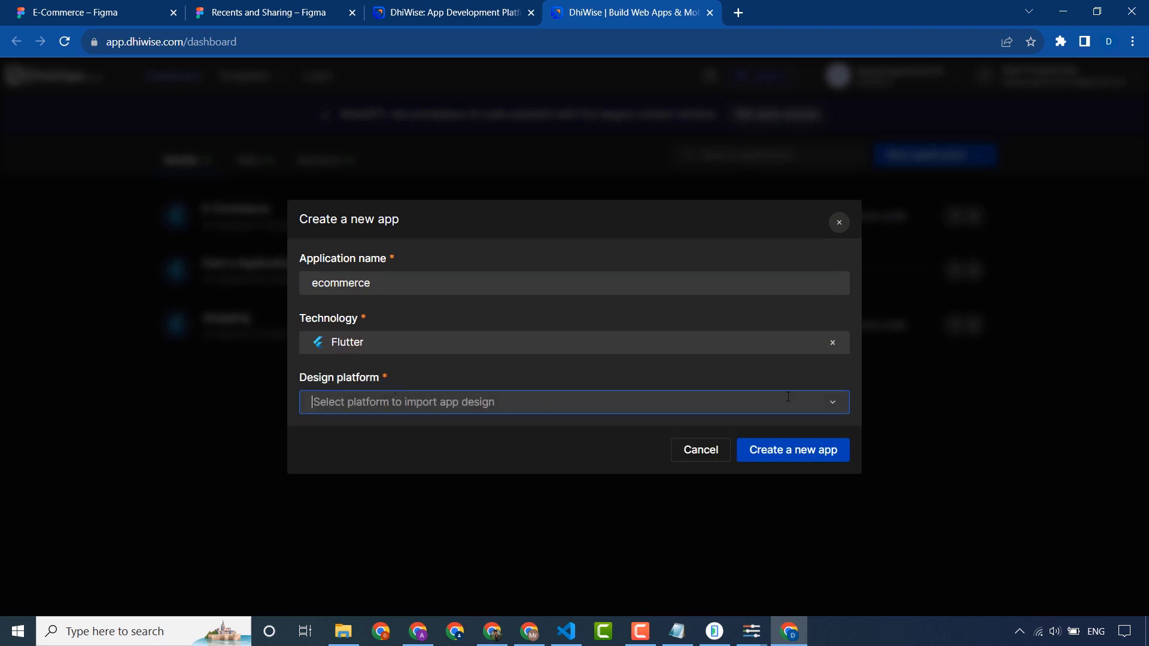
{"action": "left_click", "coordinate": [838, 402]}
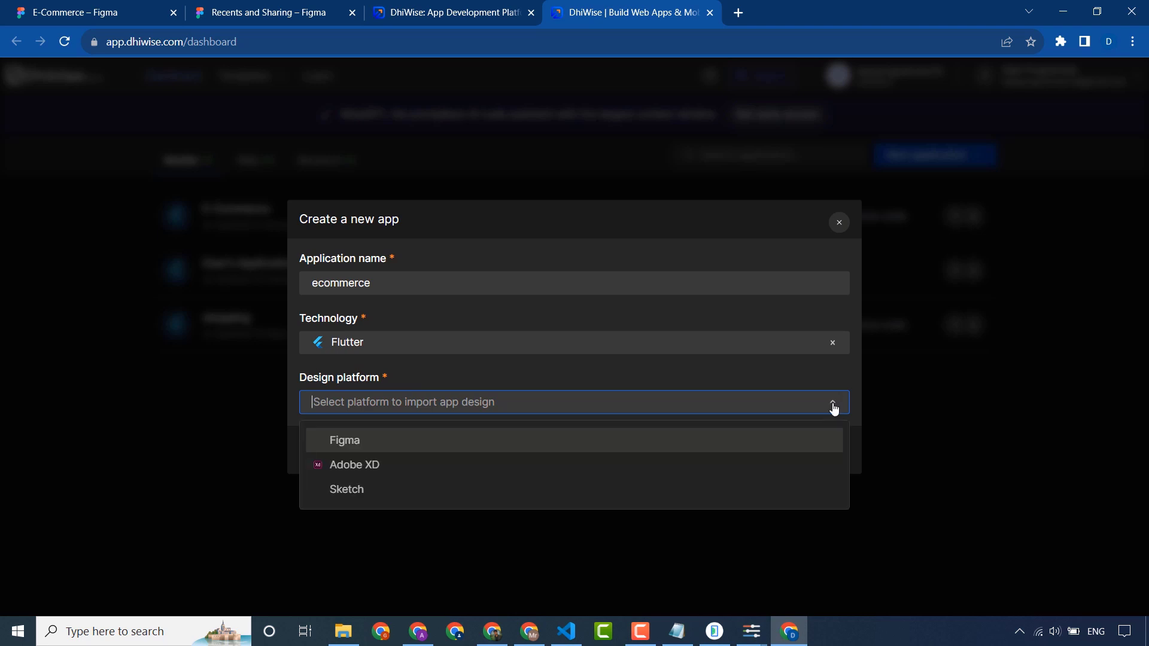
{"action": "left_click", "coordinate": [416, 445]}
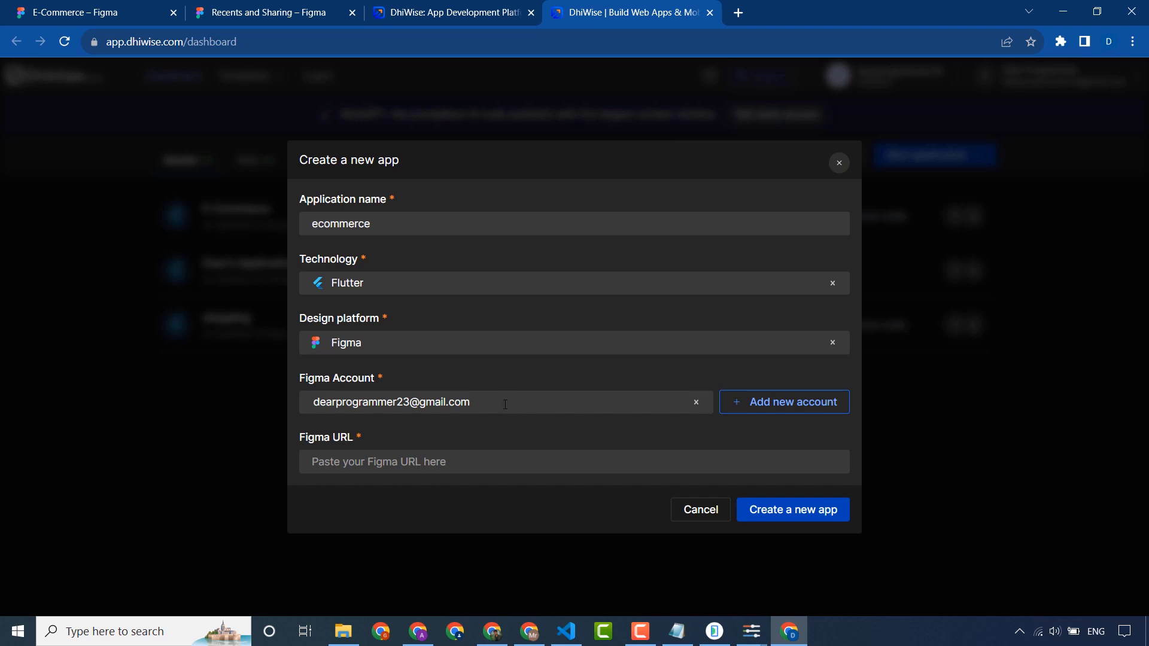
{"action": "left_click", "coordinate": [696, 403]}
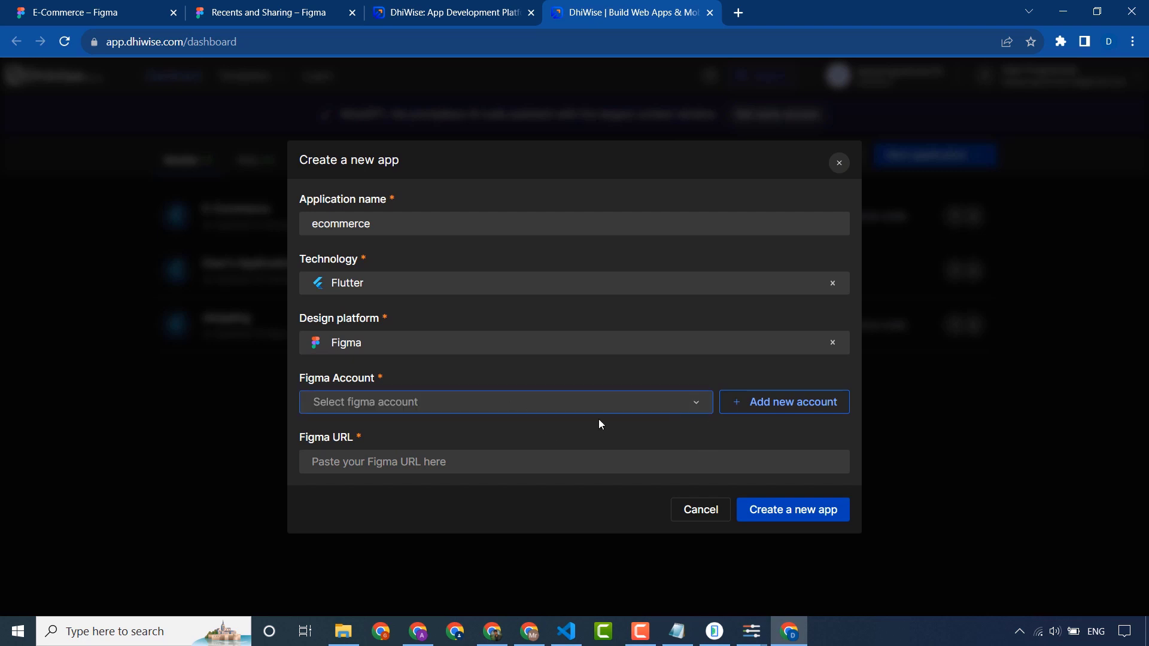
{"action": "left_click", "coordinate": [786, 412]}
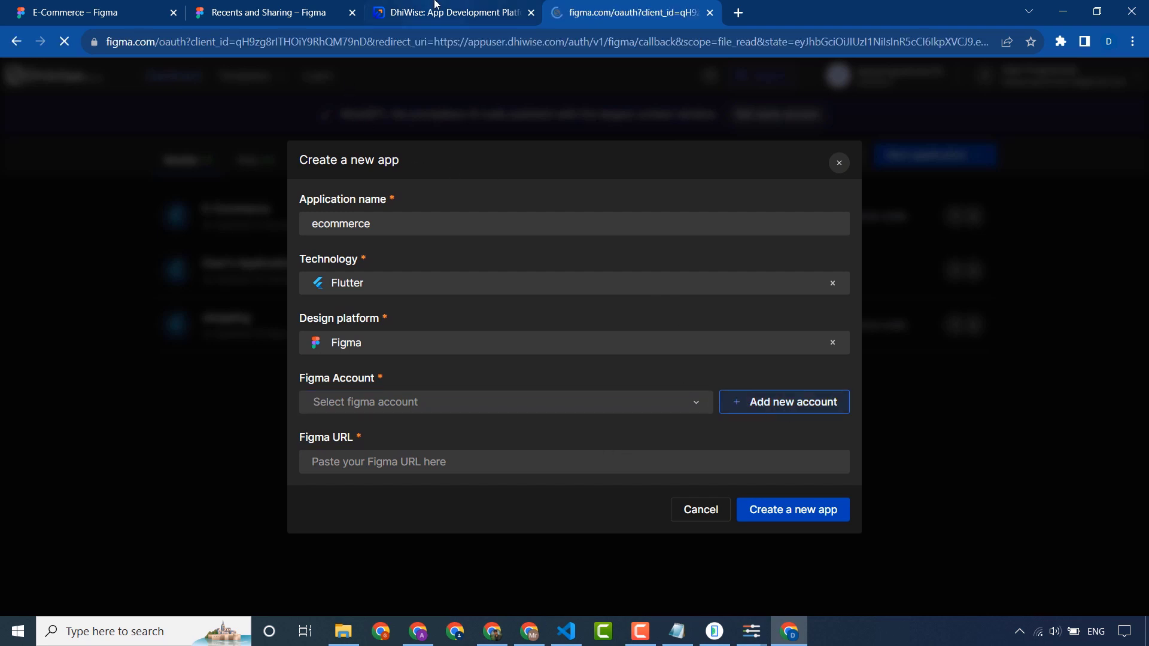
Copy the E-Commerce file's share link in Figma and allow DhiWise access to Figma files
{"action": "left_click", "coordinate": [276, 9]}
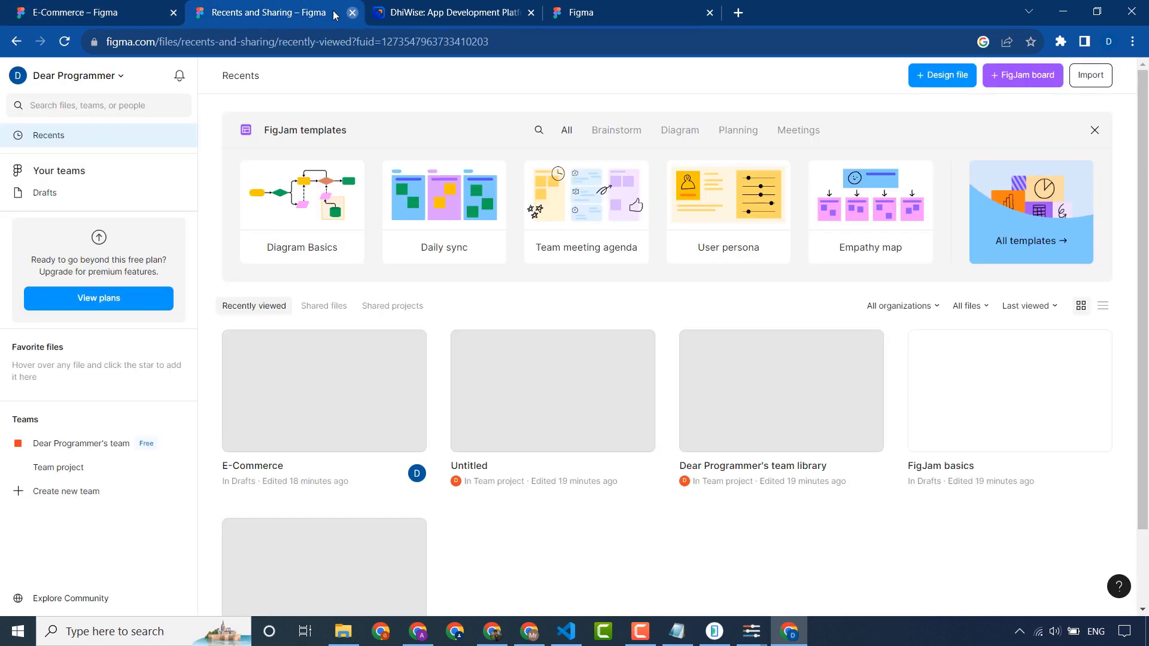
{"action": "key", "text": "ctrl+Tab"}
{"action": "left_click", "coordinate": [94, 7]}
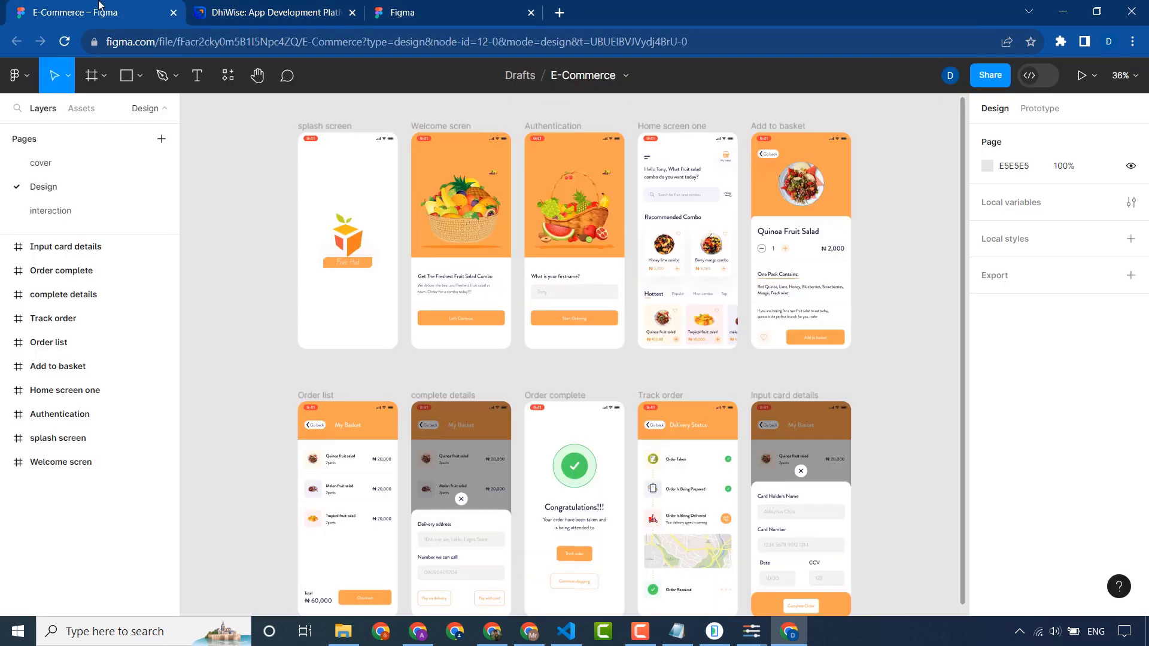
{"action": "scroll", "coordinate": [254, 412], "scroll_direction": "up", "scroll_amount": 1}
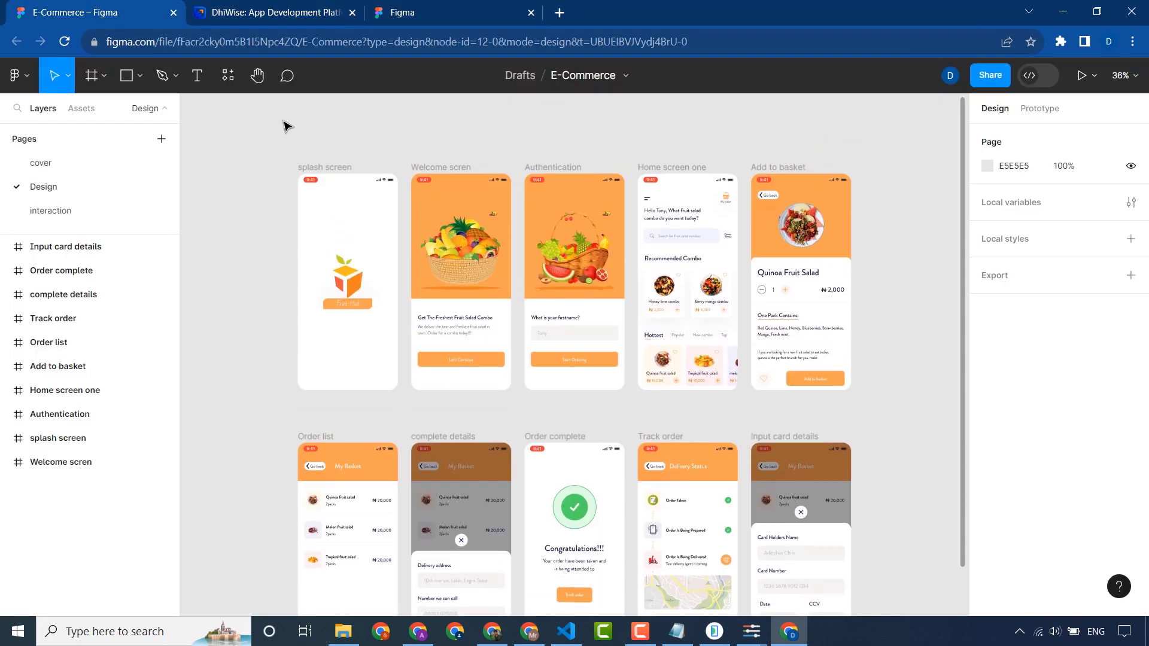
{"action": "left_click", "coordinate": [985, 76]}
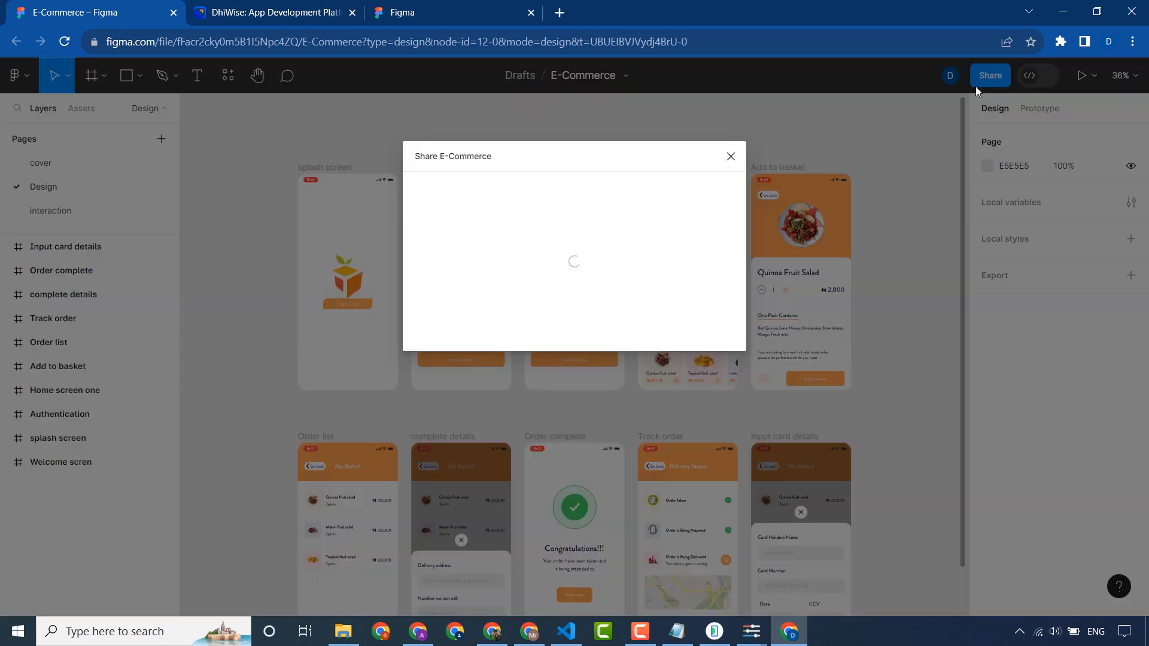
{"action": "left_click", "coordinate": [441, 364]}
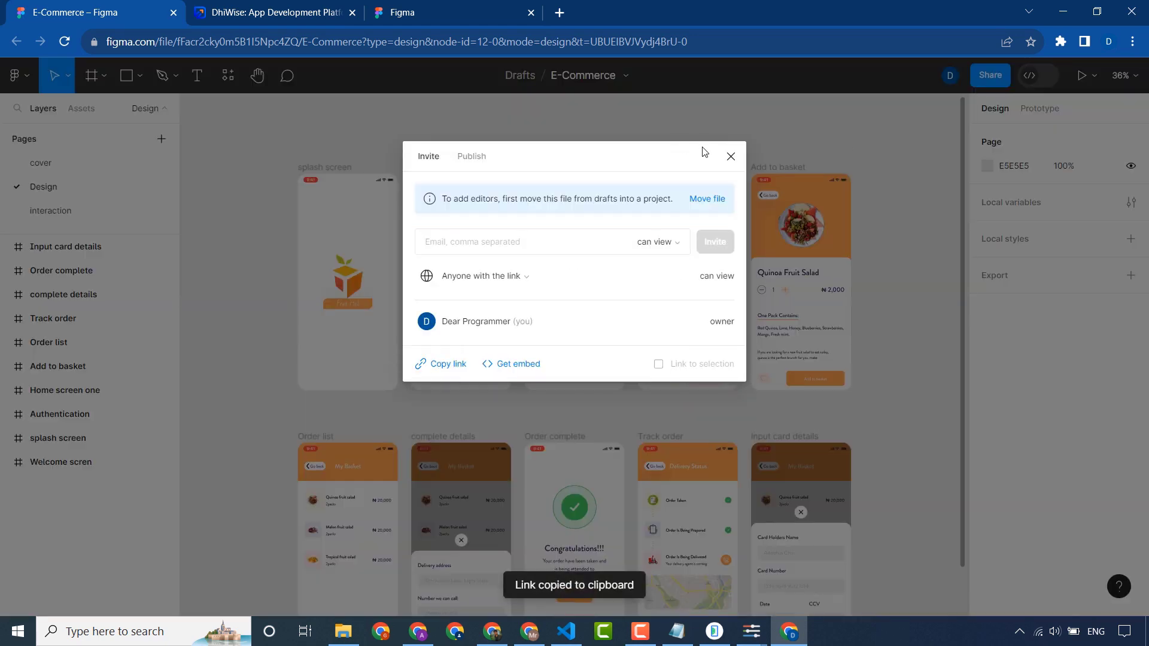
{"action": "left_click", "coordinate": [506, 8]}
{"action": "left_click", "coordinate": [584, 516]}
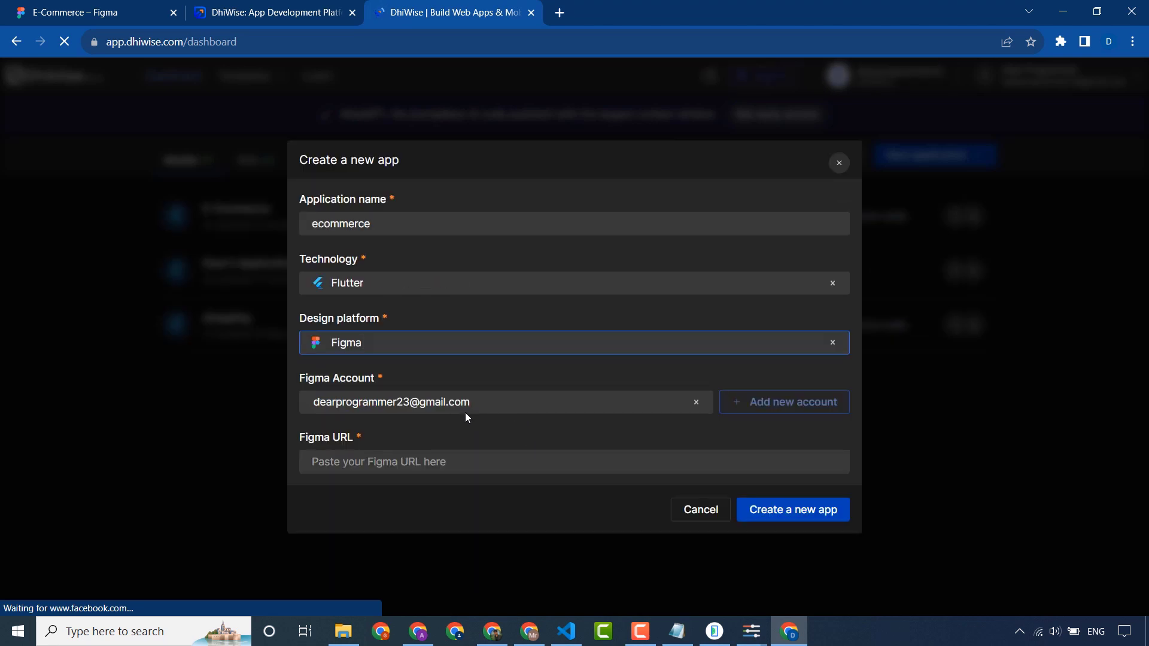
Paste the E-Commerce share link as the Figma URL and create the app, choosing Create new app at the warning
{"action": "left_click", "coordinate": [365, 461]}
{"action": "key", "text": "ctrl+v"}
{"action": "left_click", "coordinate": [372, 450]}
{"action": "left_click", "coordinate": [48, 4]}
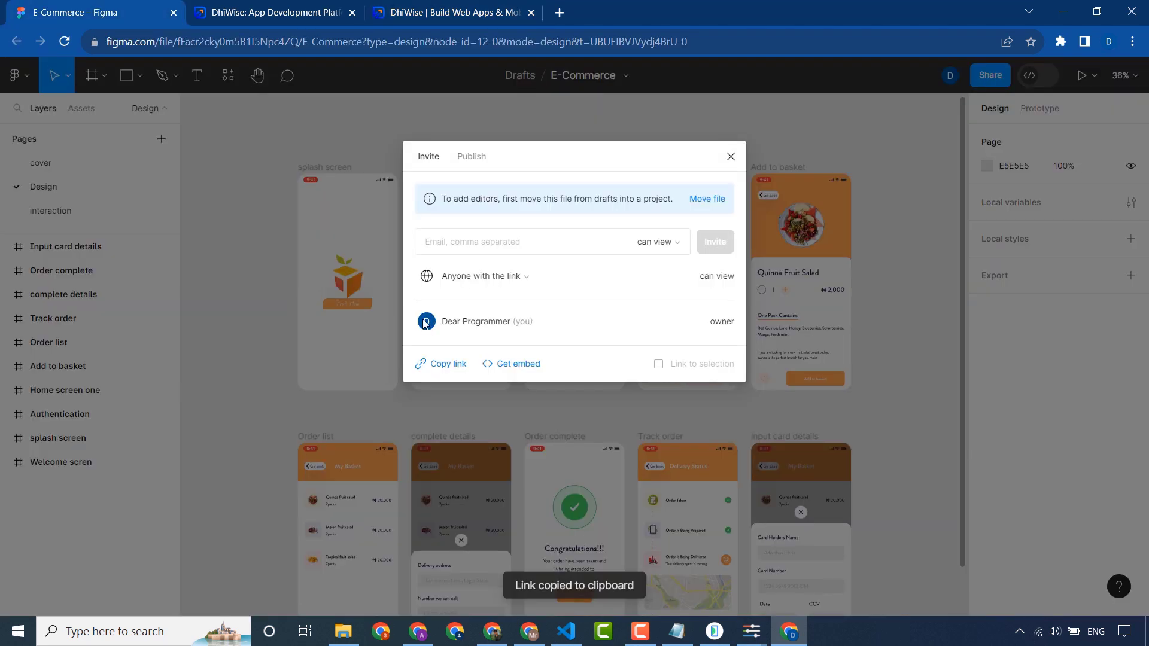
{"action": "left_click", "coordinate": [504, 4]}
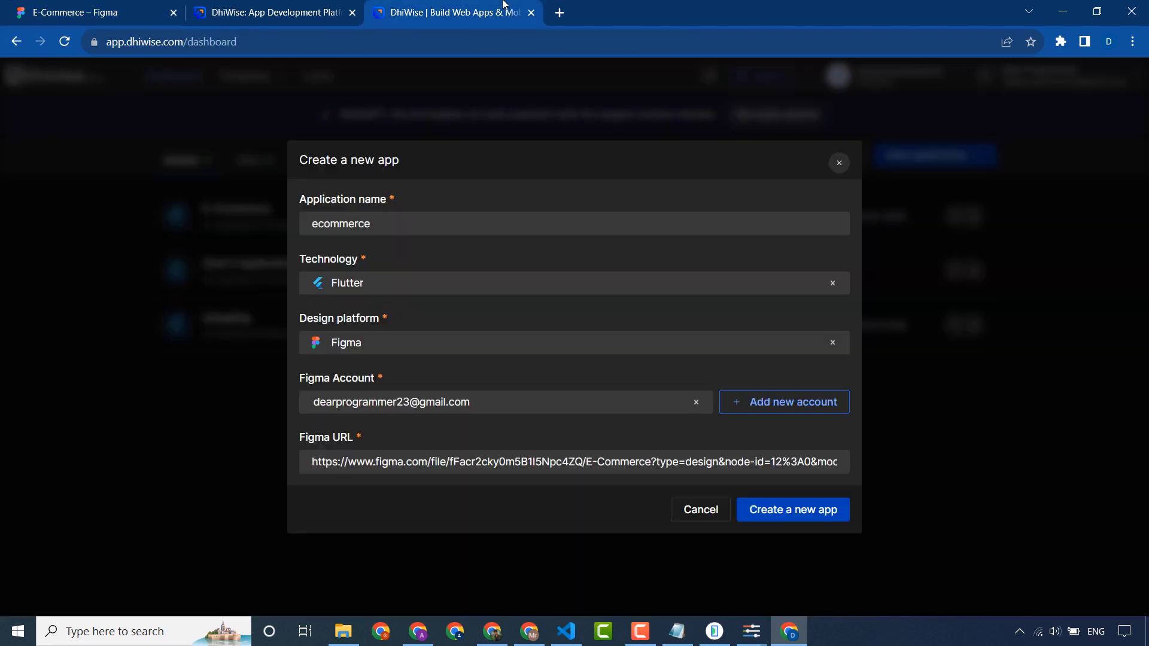
{"action": "left_click", "coordinate": [819, 513]}
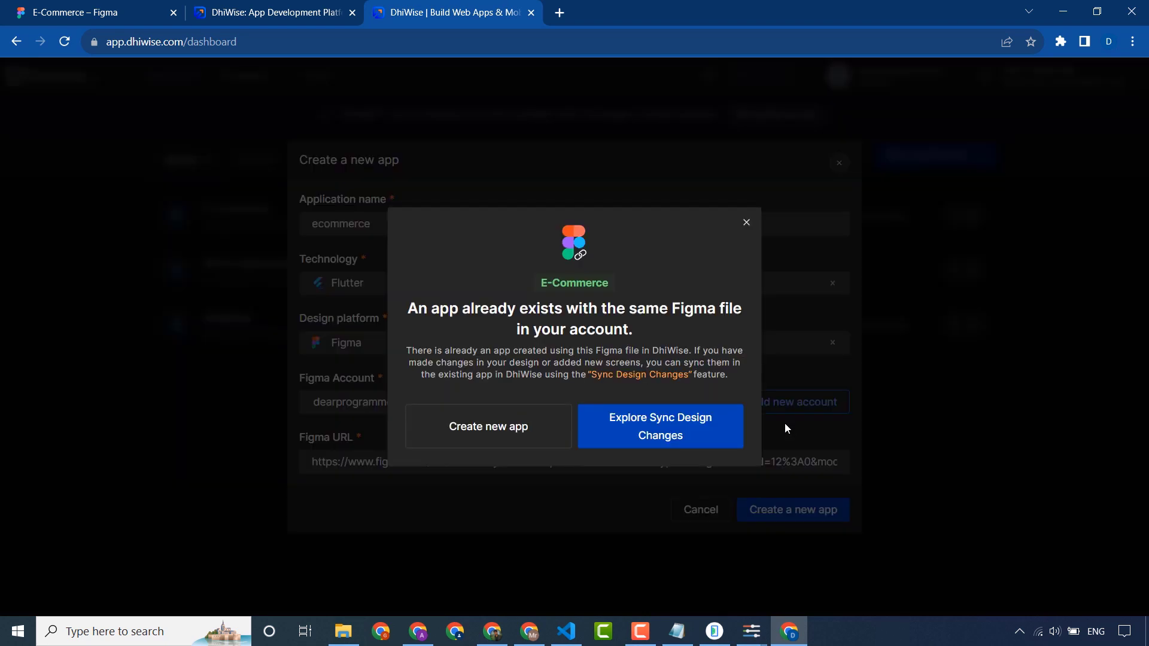
{"action": "left_click", "coordinate": [464, 435]}
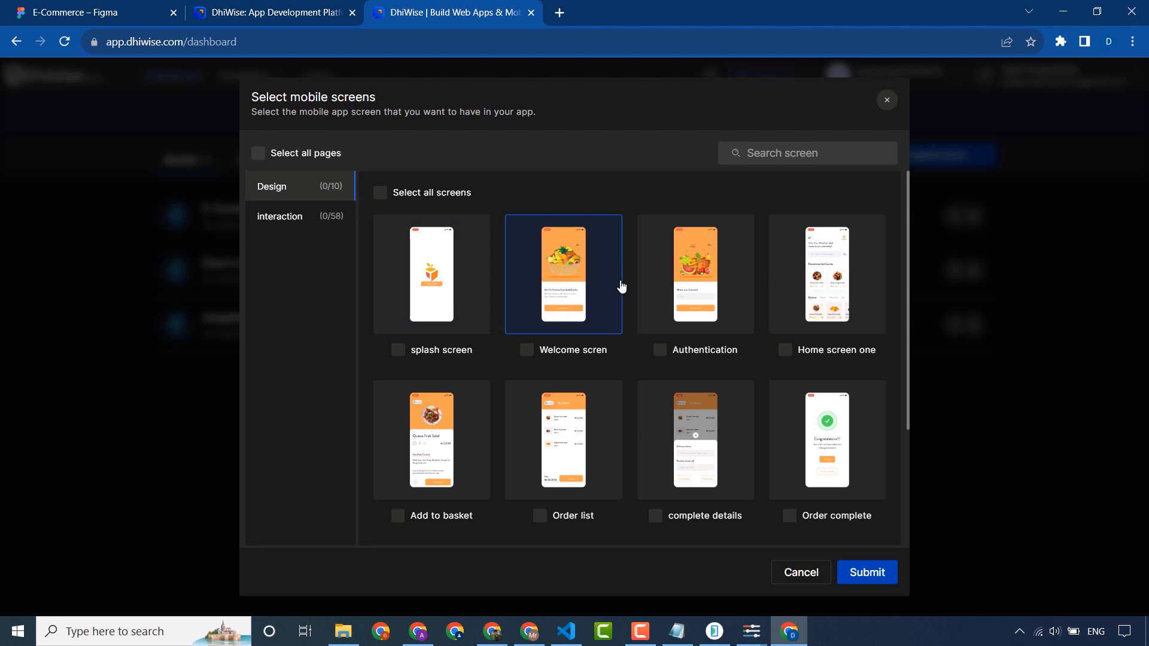
Select all 10 design screens (10/10) and submit them
{"action": "scroll", "coordinate": [621, 286], "scroll_direction": "down", "scroll_amount": 2}
{"action": "scroll", "coordinate": [621, 286], "scroll_direction": "down", "scroll_amount": 2}
{"action": "scroll", "coordinate": [666, 438], "scroll_direction": "up", "scroll_amount": 4}
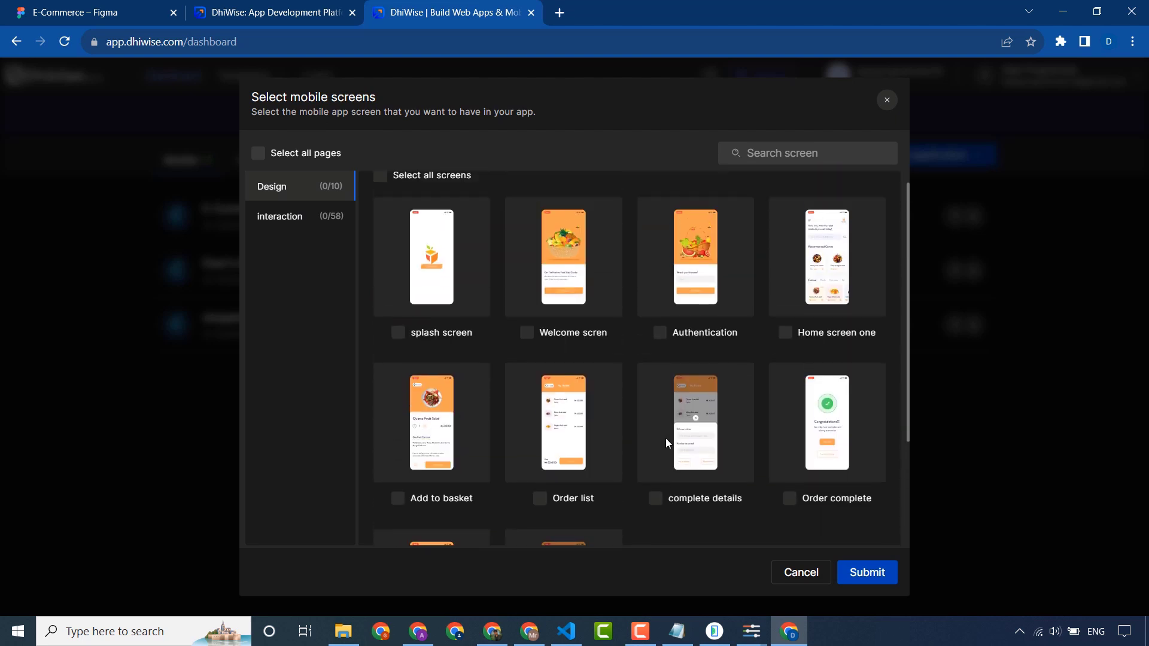
{"action": "scroll", "coordinate": [485, 273], "scroll_direction": "up", "scroll_amount": 1}
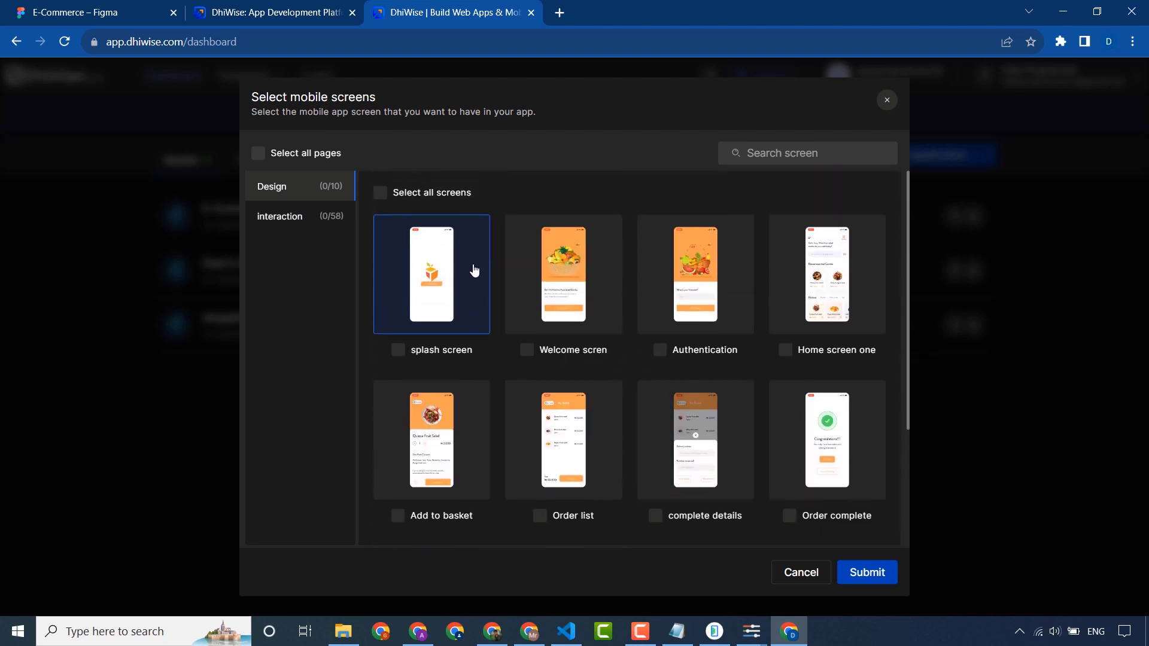
{"action": "left_click", "coordinate": [431, 192]}
{"action": "scroll", "coordinate": [863, 442], "scroll_direction": "down", "scroll_amount": 4}
{"action": "scroll", "coordinate": [778, 446], "scroll_direction": "up", "scroll_amount": 4}
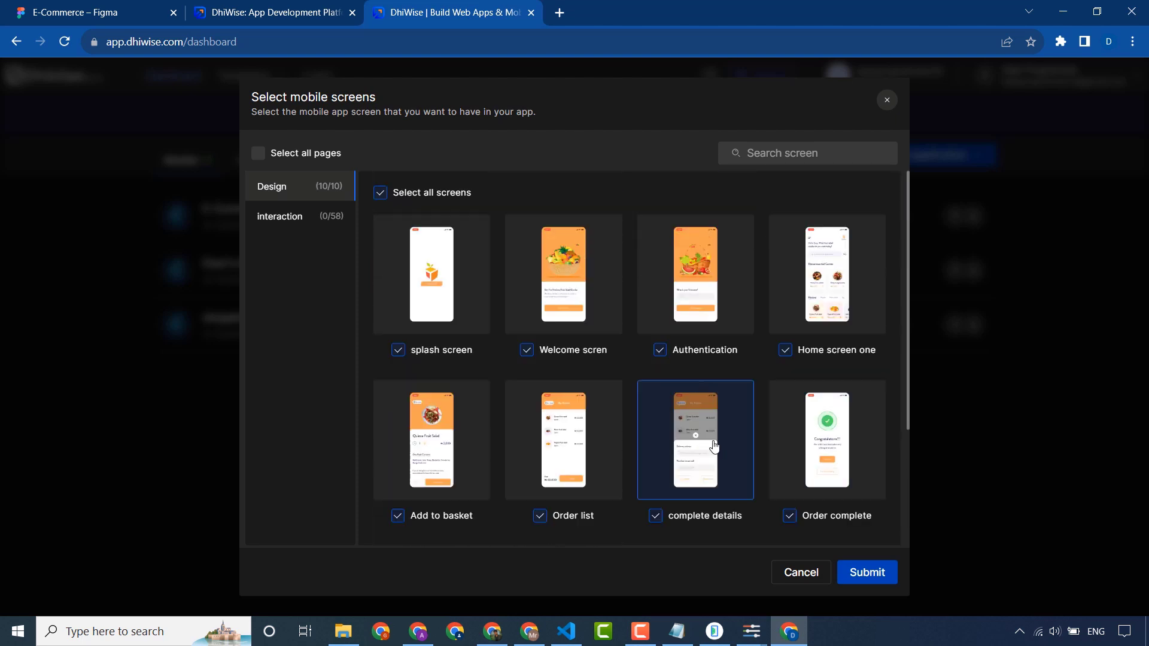
{"action": "left_click", "coordinate": [862, 574]}
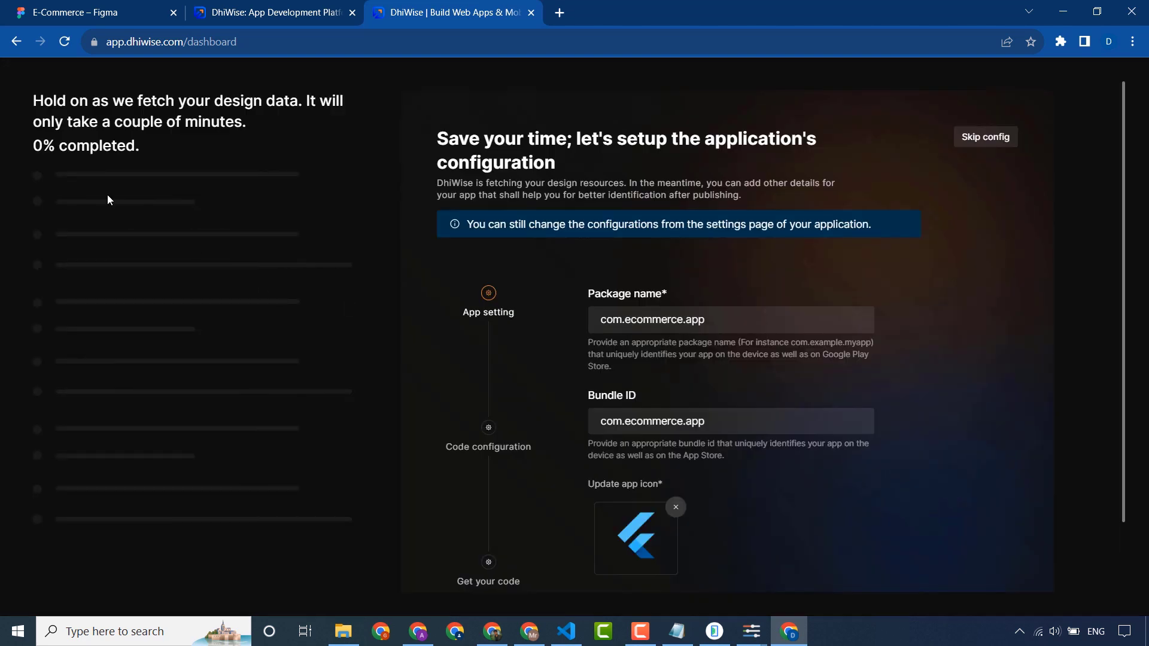
Keep com.ecommerce.app as package name and bundle ID, then acknowledge the state-management and setup notes
{"action": "scroll", "coordinate": [832, 351], "scroll_direction": "down", "scroll_amount": 2}
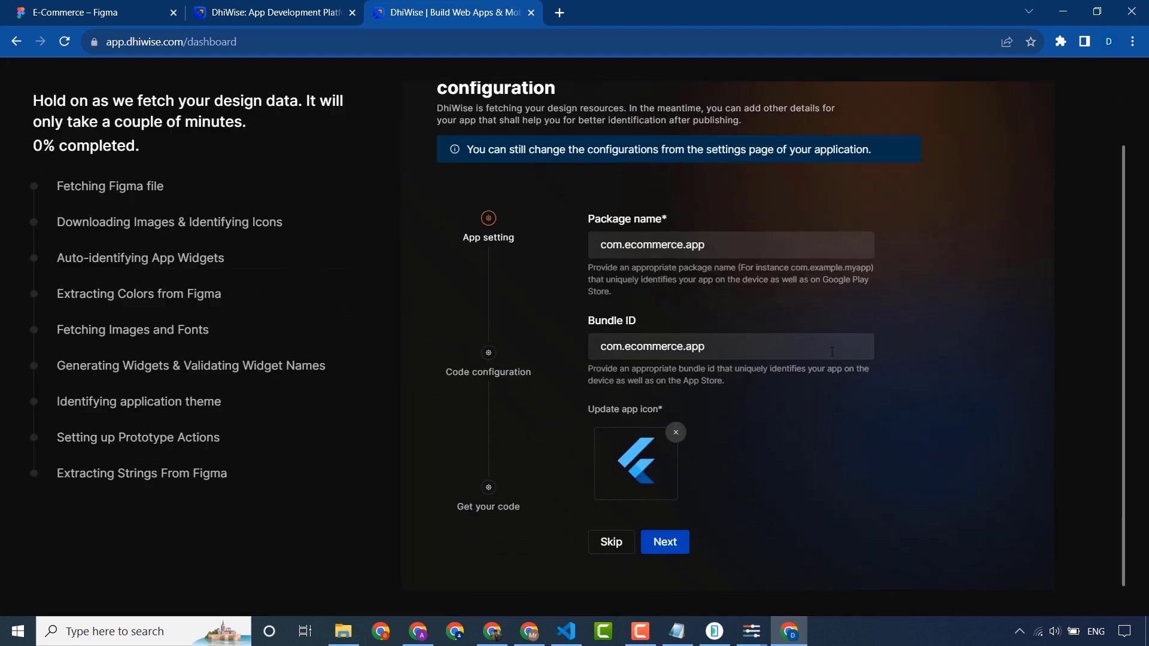
{"action": "scroll", "coordinate": [747, 235], "scroll_direction": "up", "scroll_amount": 1}
{"action": "scroll", "coordinate": [746, 236], "scroll_direction": "down", "scroll_amount": 1}
{"action": "scroll", "coordinate": [566, 400], "scroll_direction": "down", "scroll_amount": 1}
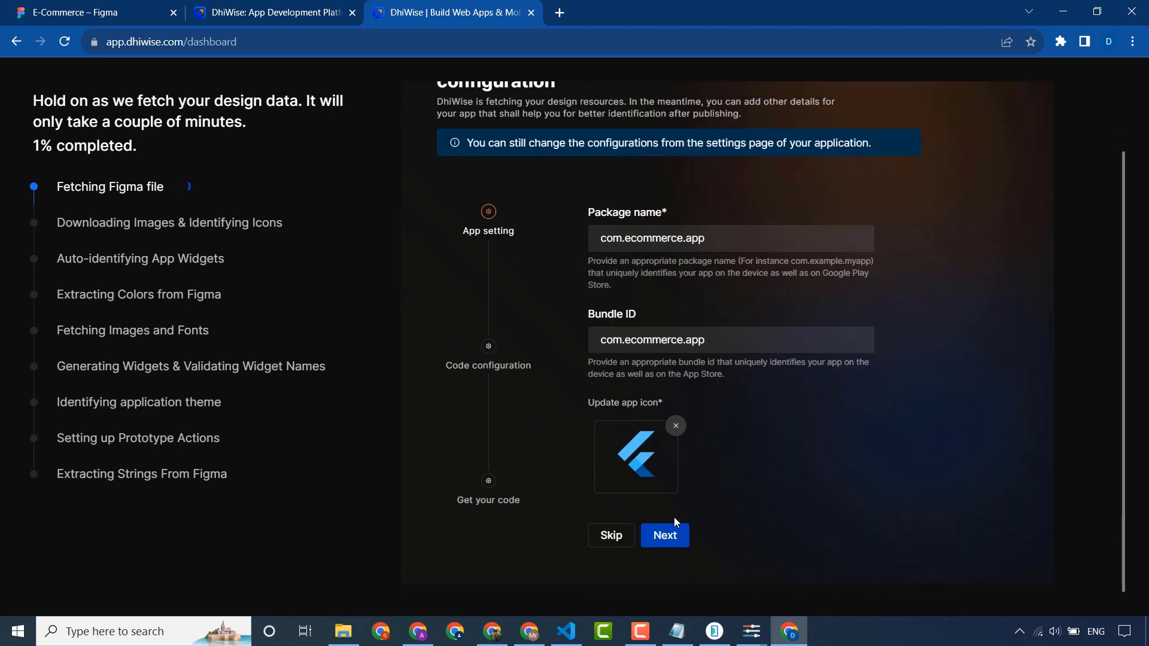
{"action": "left_click", "coordinate": [688, 536]}
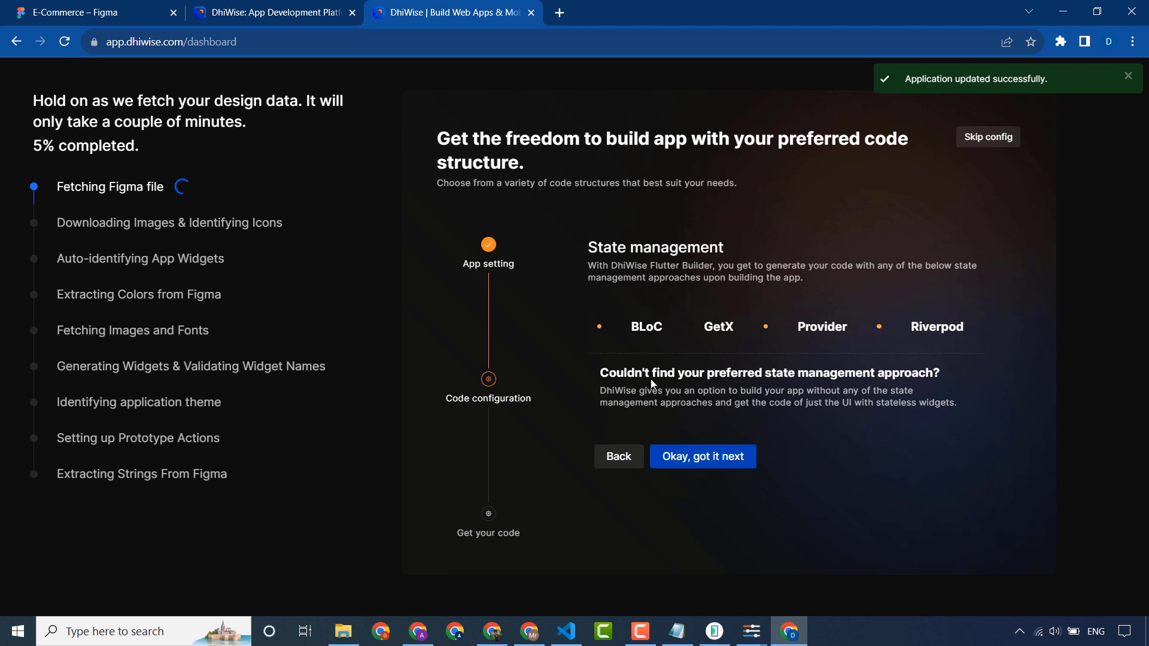
{"action": "left_click", "coordinate": [712, 459]}
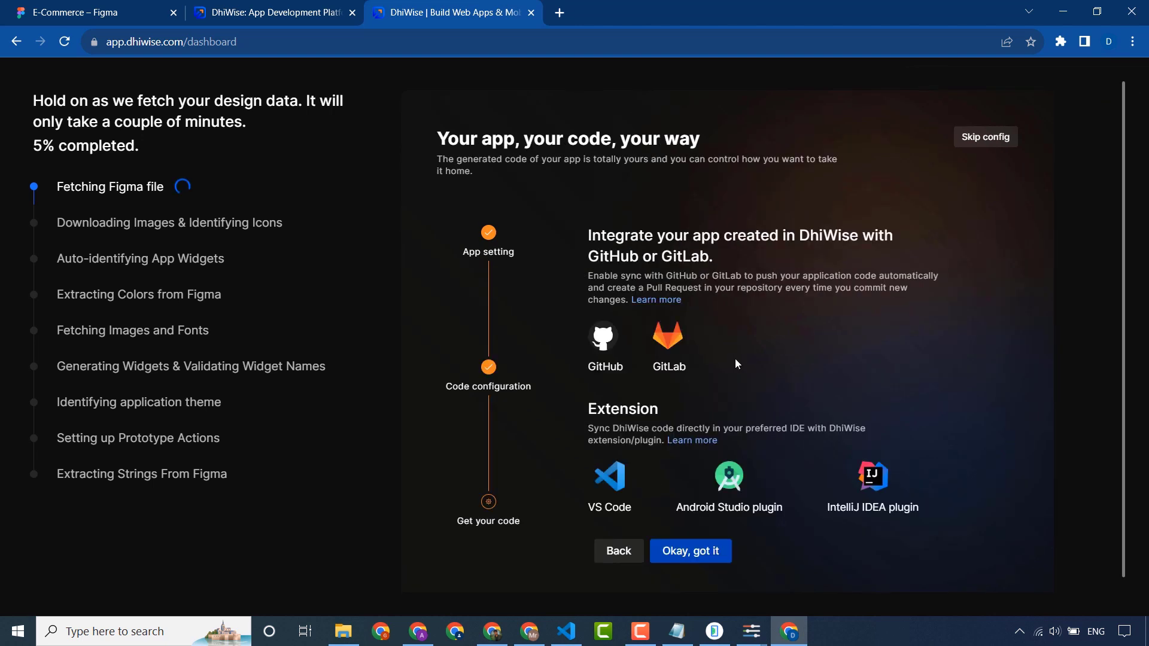
{"action": "scroll", "coordinate": [736, 364], "scroll_direction": "down", "scroll_amount": 1}
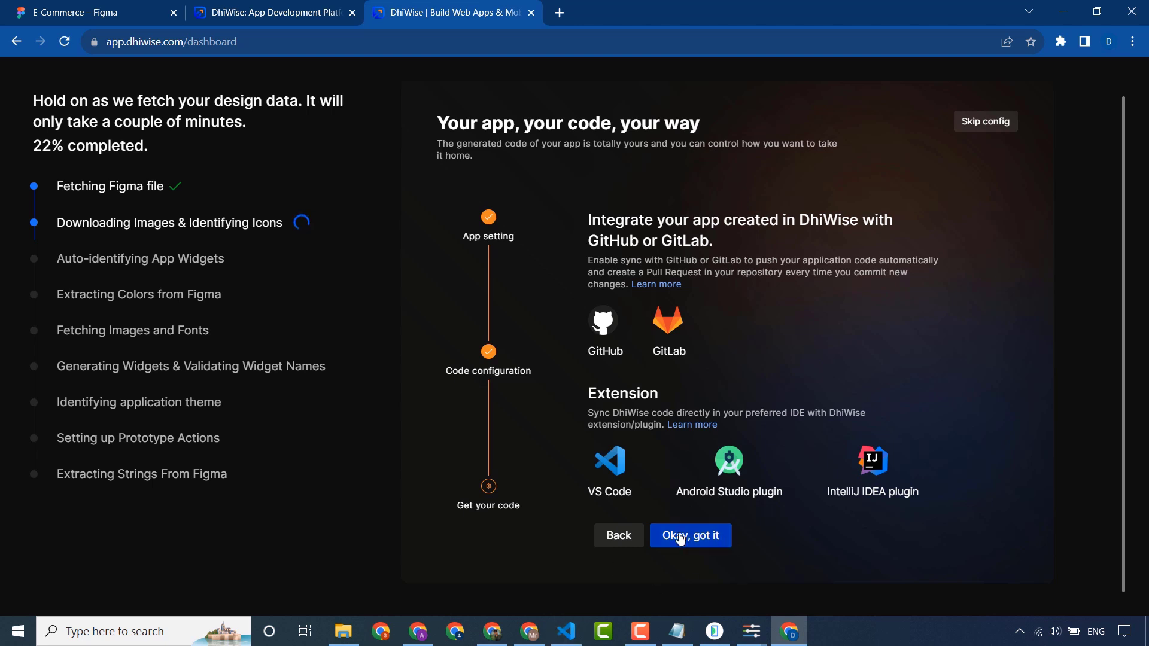
{"action": "left_click", "coordinate": [680, 538]}
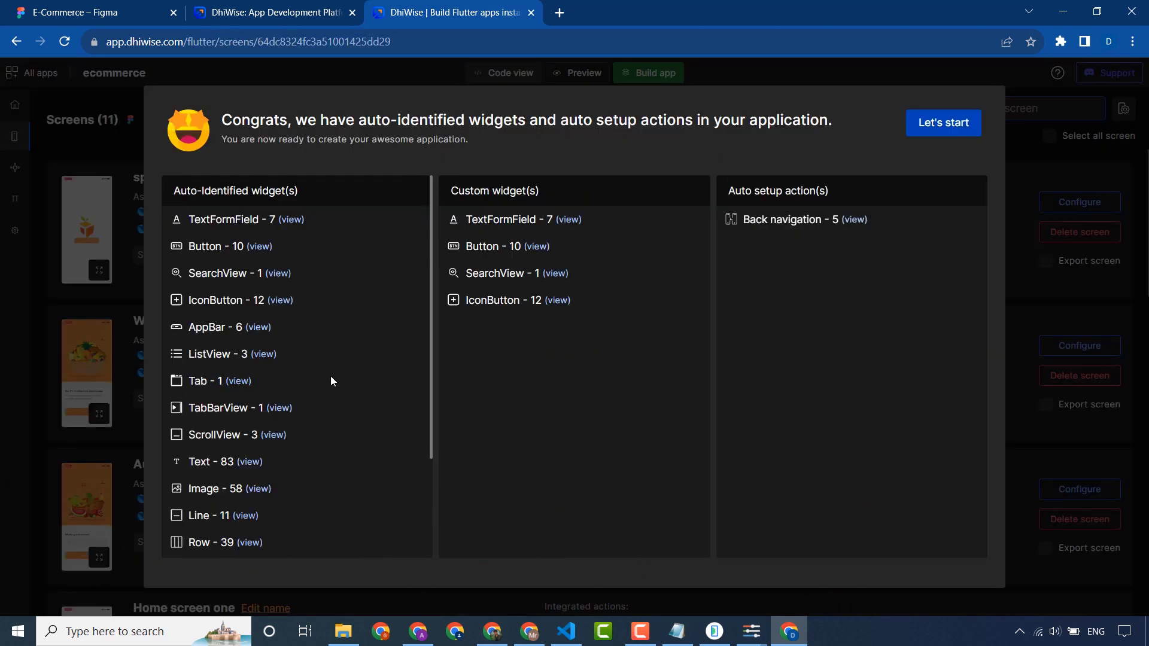
Set splash screen as the initial screen, followed by Welcome scren, and submit the flow
{"action": "left_click", "coordinate": [934, 126]}
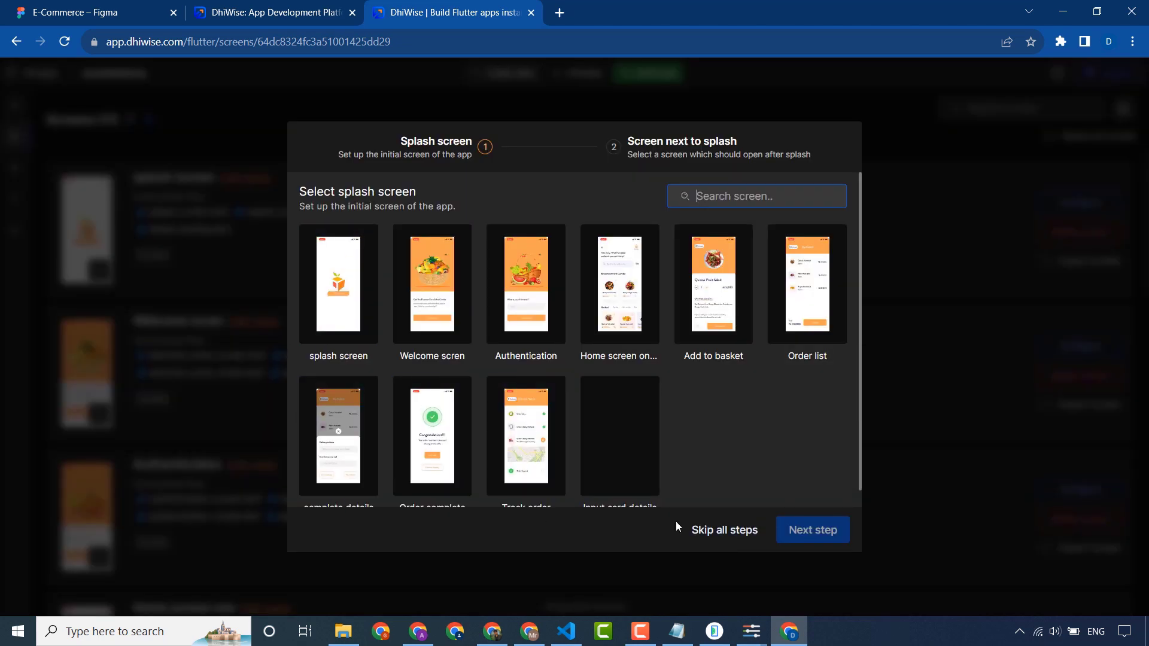
{"action": "left_click", "coordinate": [348, 227]}
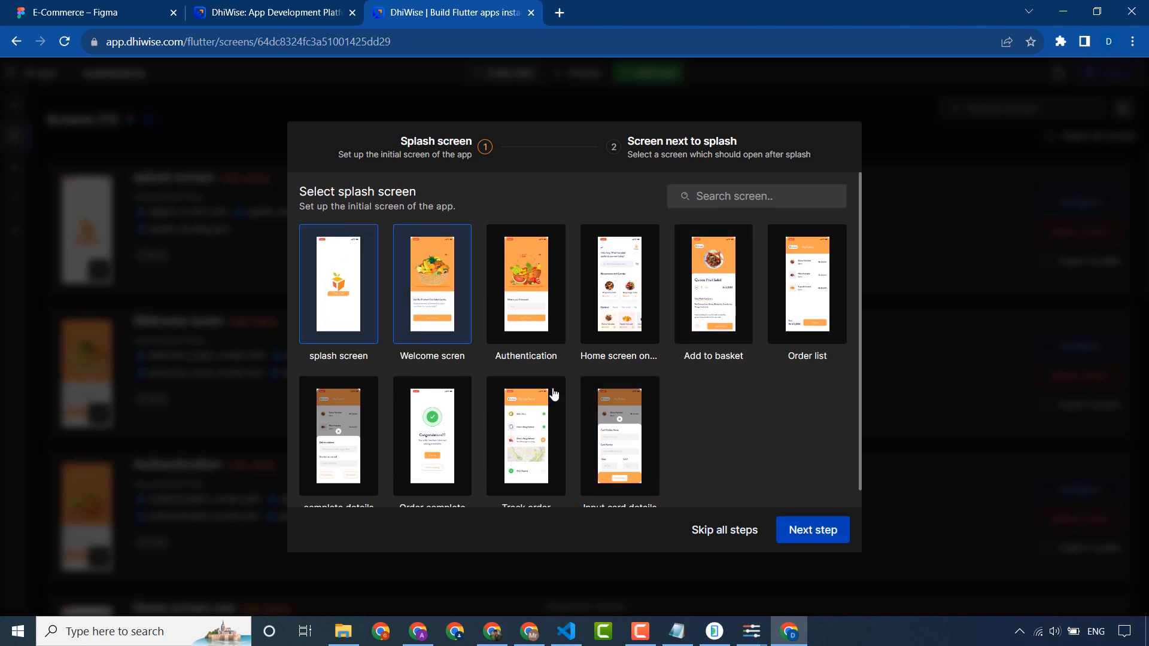
{"action": "left_click", "coordinate": [811, 531]}
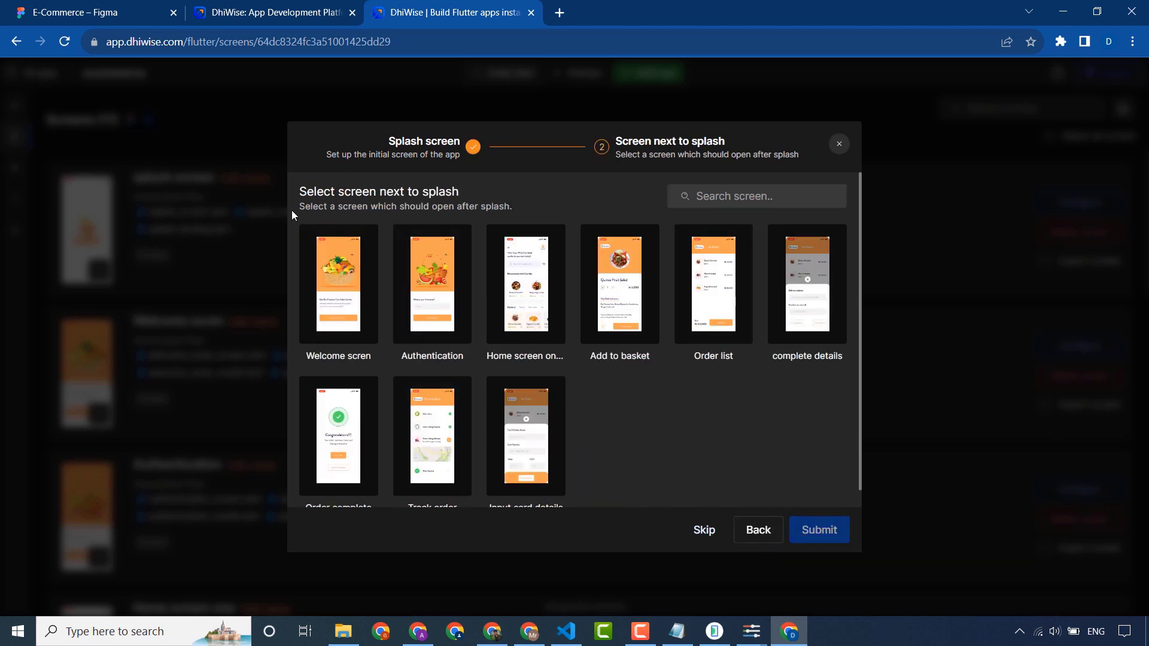
{"action": "left_click", "coordinate": [353, 418]}
{"action": "left_click", "coordinate": [347, 338]}
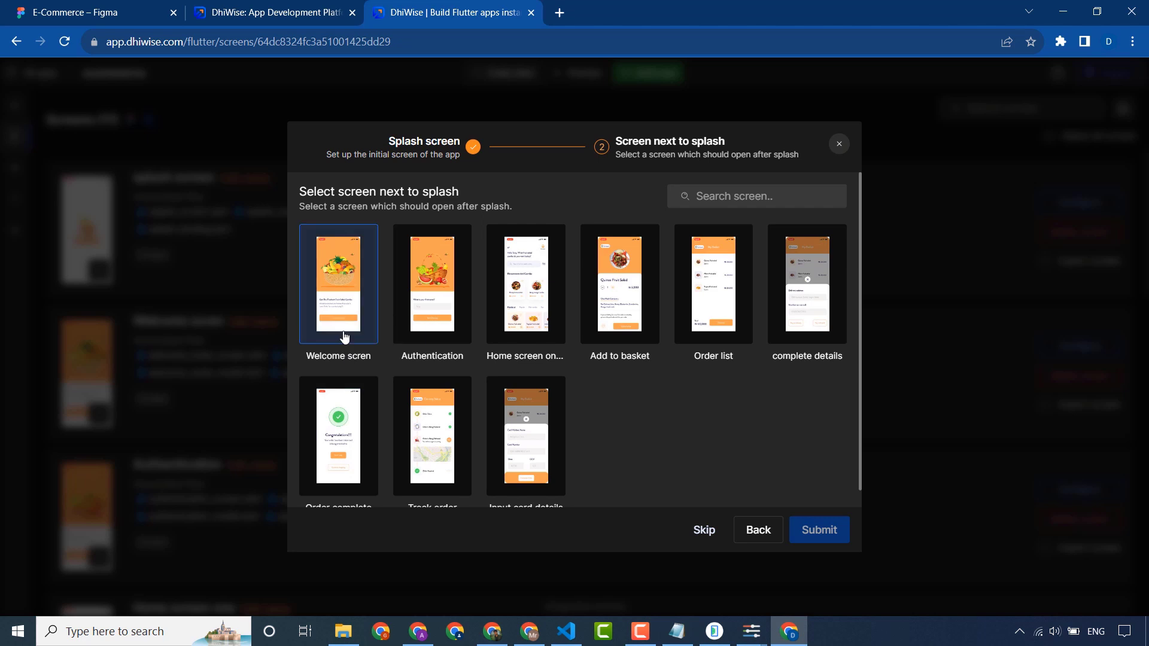
{"action": "left_click", "coordinate": [820, 528]}
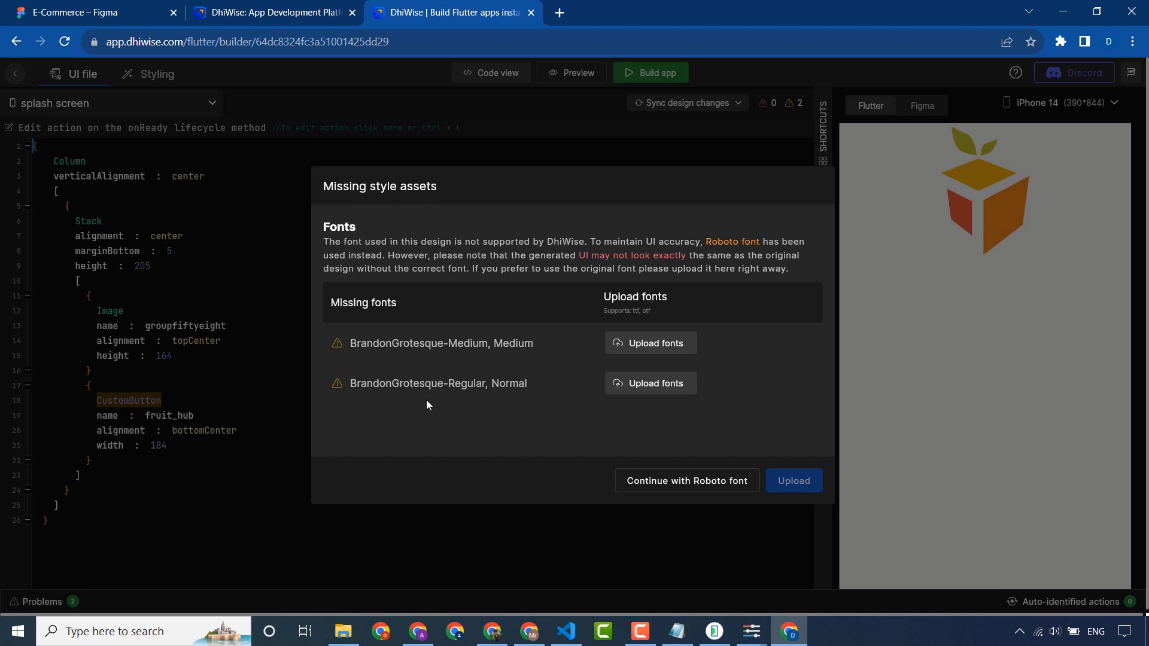
Continue with Roboto as the substitute for the missing BrandonGrotesque fonts
{"action": "left_click", "coordinate": [670, 485]}
Review the splash screen's Stack code, the list of app screens and the colour styles
{"action": "left_click", "coordinate": [222, 238]}
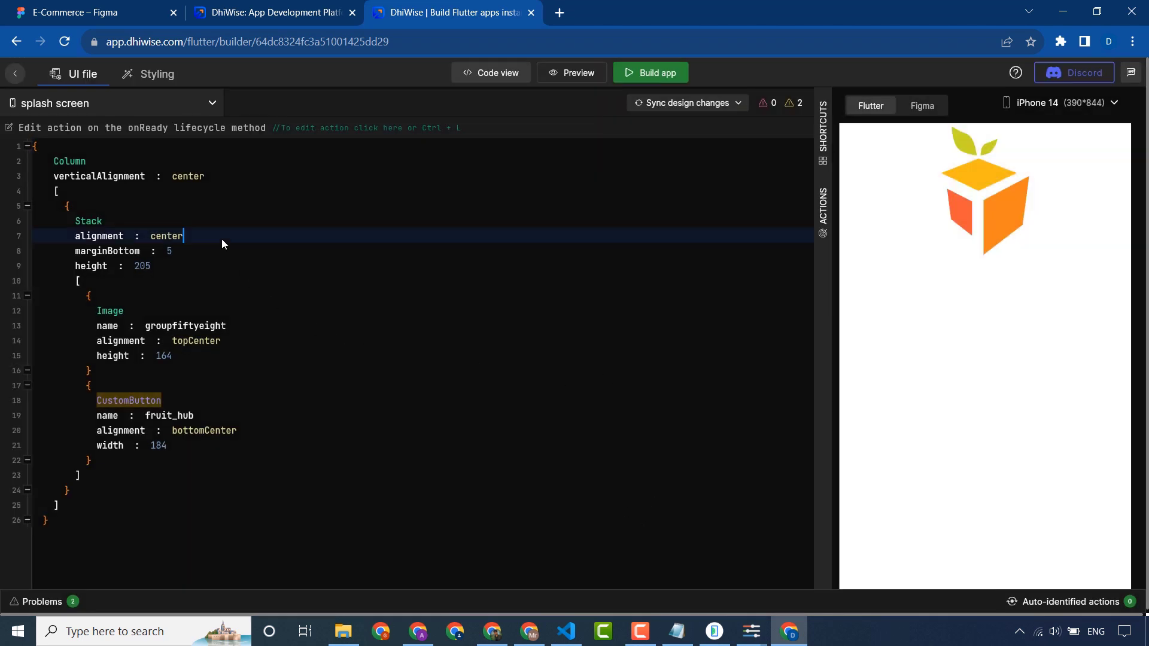
{"action": "left_click", "coordinate": [74, 105]}
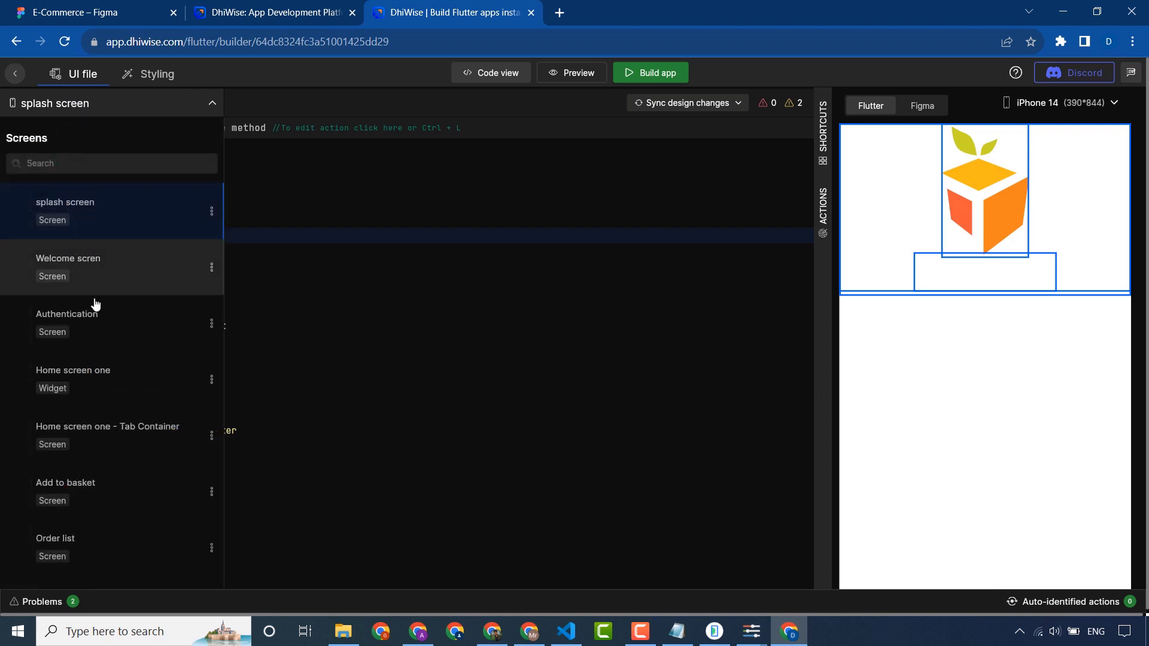
{"action": "scroll", "coordinate": [141, 375], "scroll_direction": "down", "scroll_amount": 3}
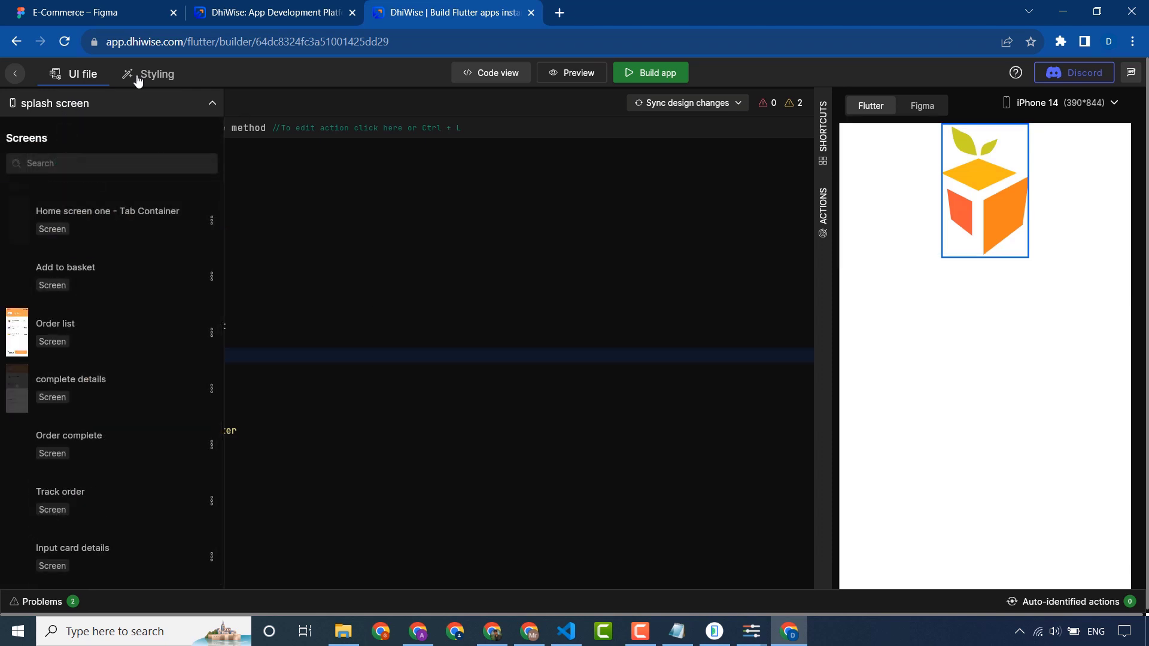
{"action": "left_click", "coordinate": [138, 75]}
{"action": "left_click", "coordinate": [82, 78]}
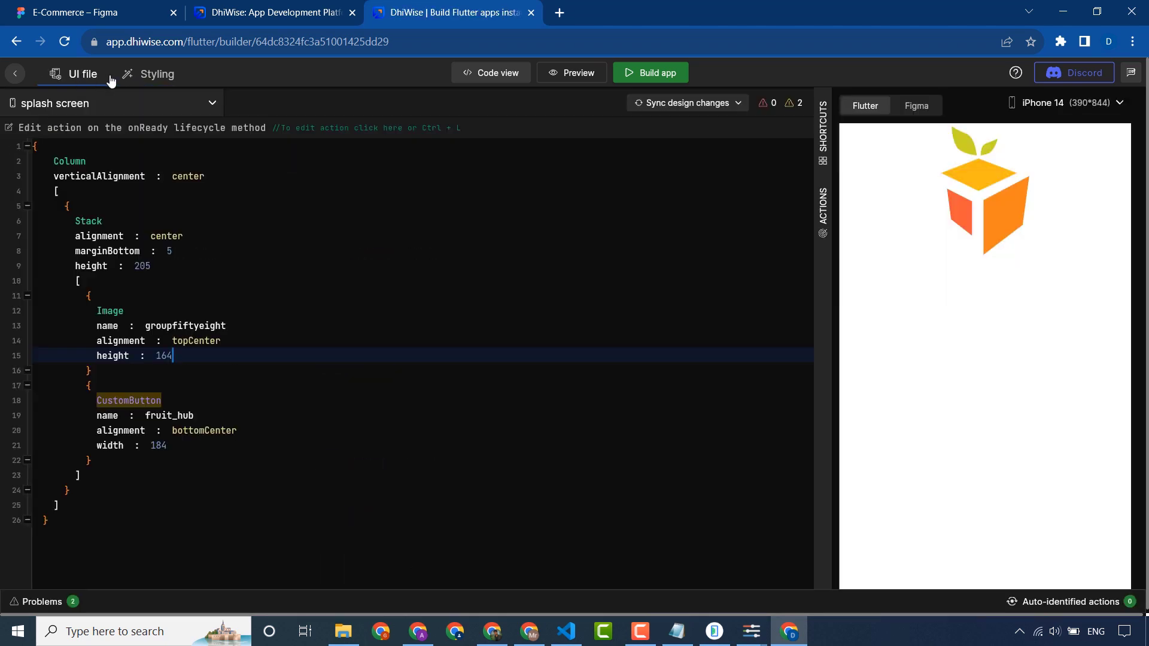
{"action": "left_click", "coordinate": [157, 79]}
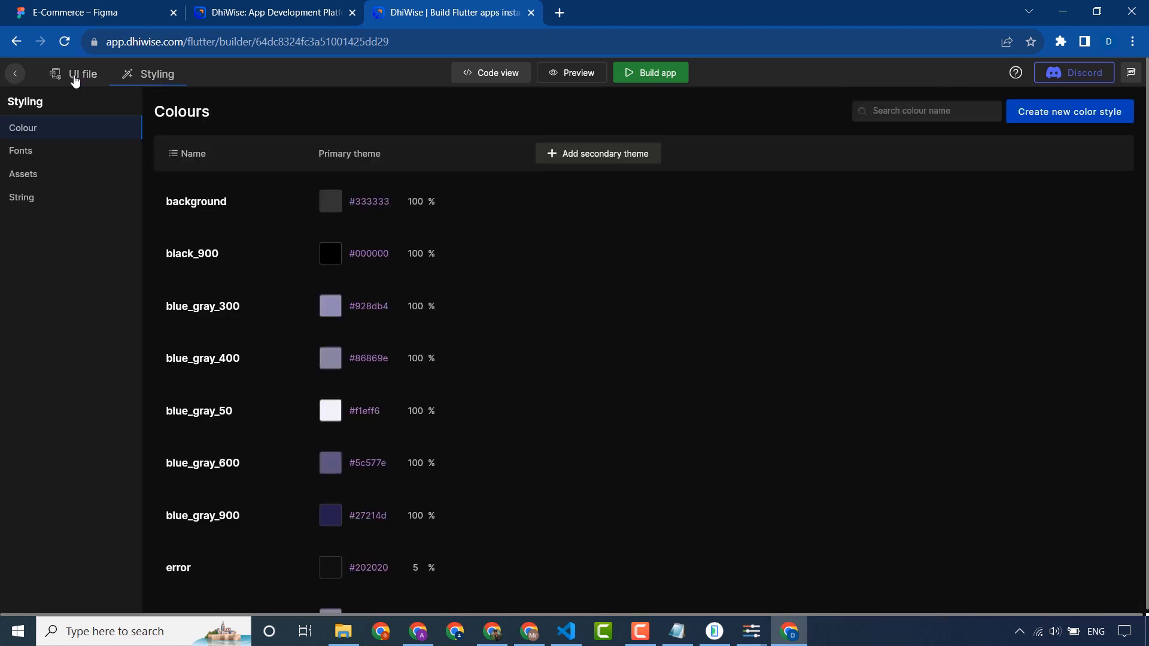
{"action": "left_click", "coordinate": [80, 75]}
{"action": "left_click", "coordinate": [537, 217]}
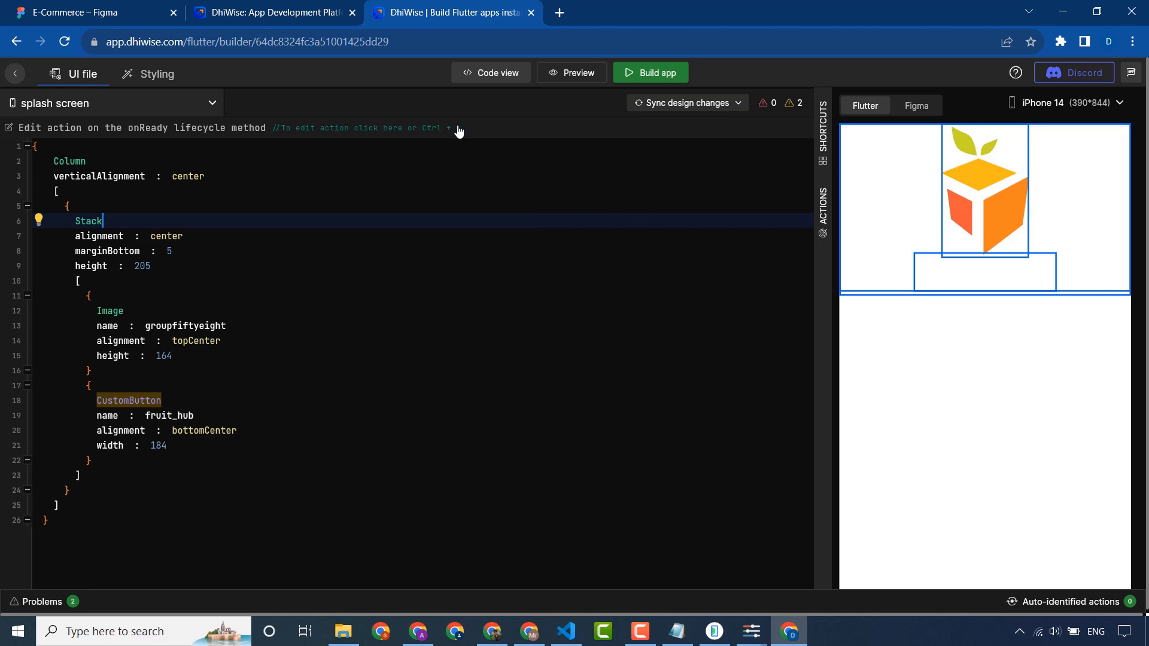
Open the live app preview in a new tab and bring up the Build app dialog
{"action": "left_click", "coordinate": [574, 72]}
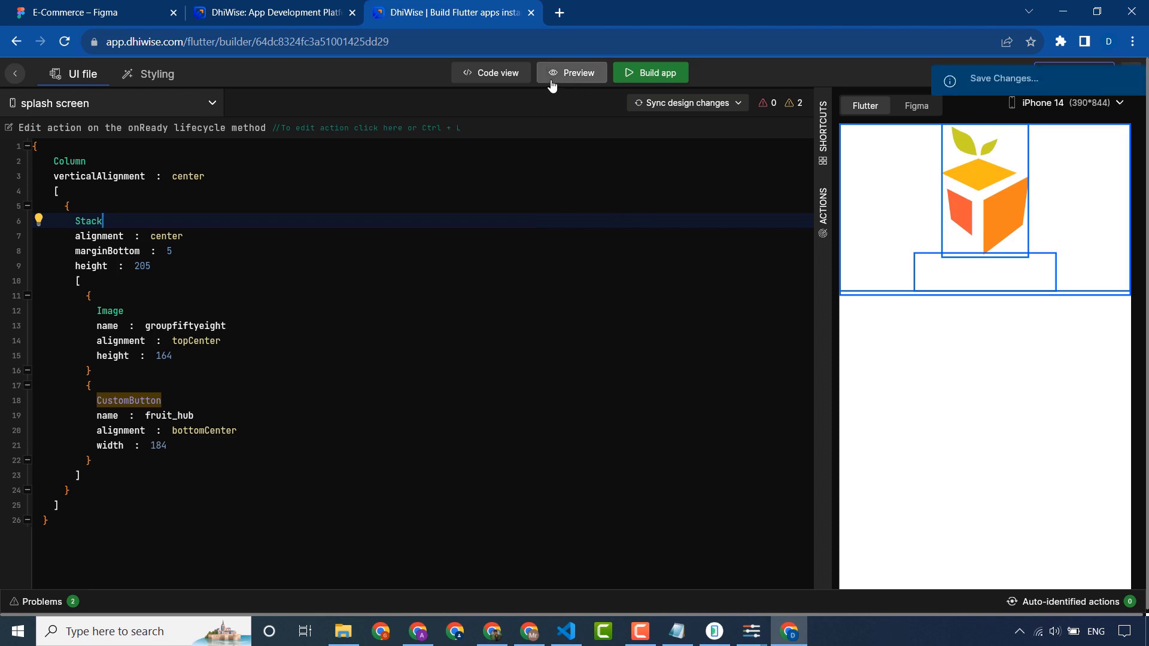
{"action": "key", "text": "ctrl+shift+Tab"}
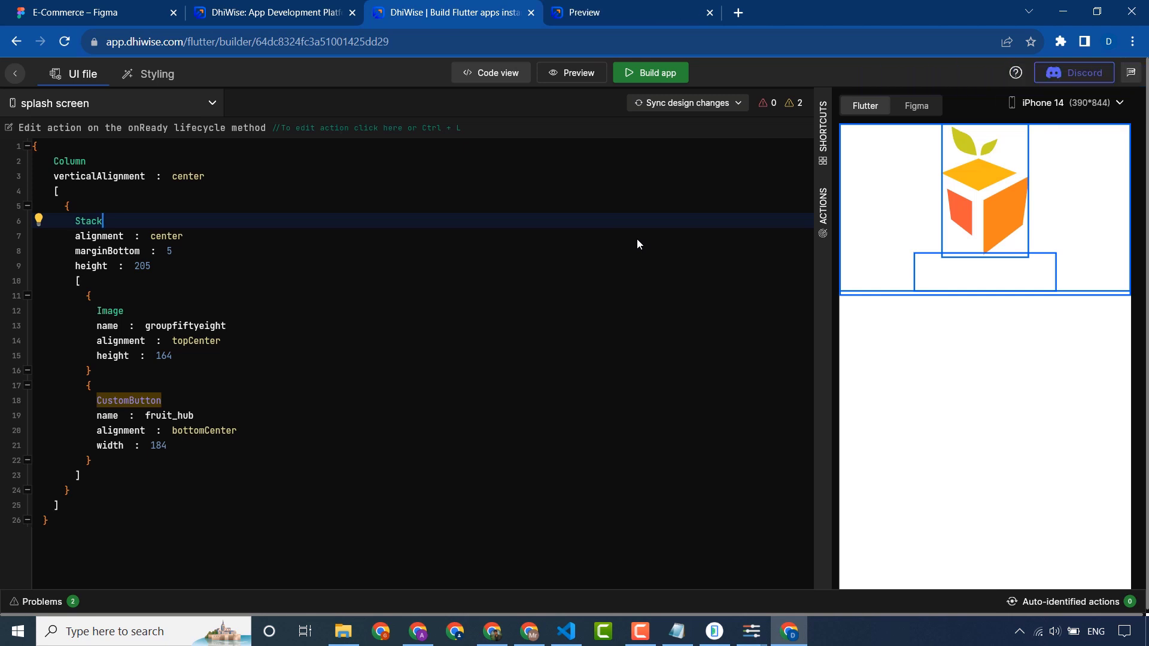
{"action": "left_click", "coordinate": [533, 262]}
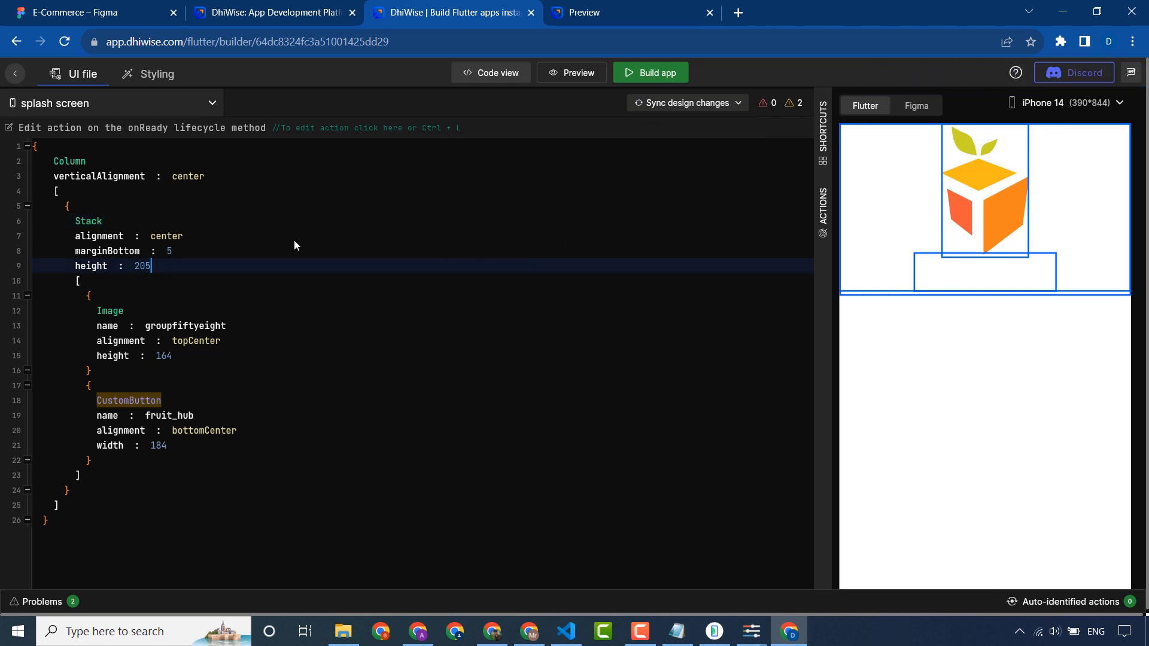
{"action": "left_click", "coordinate": [637, 76]}
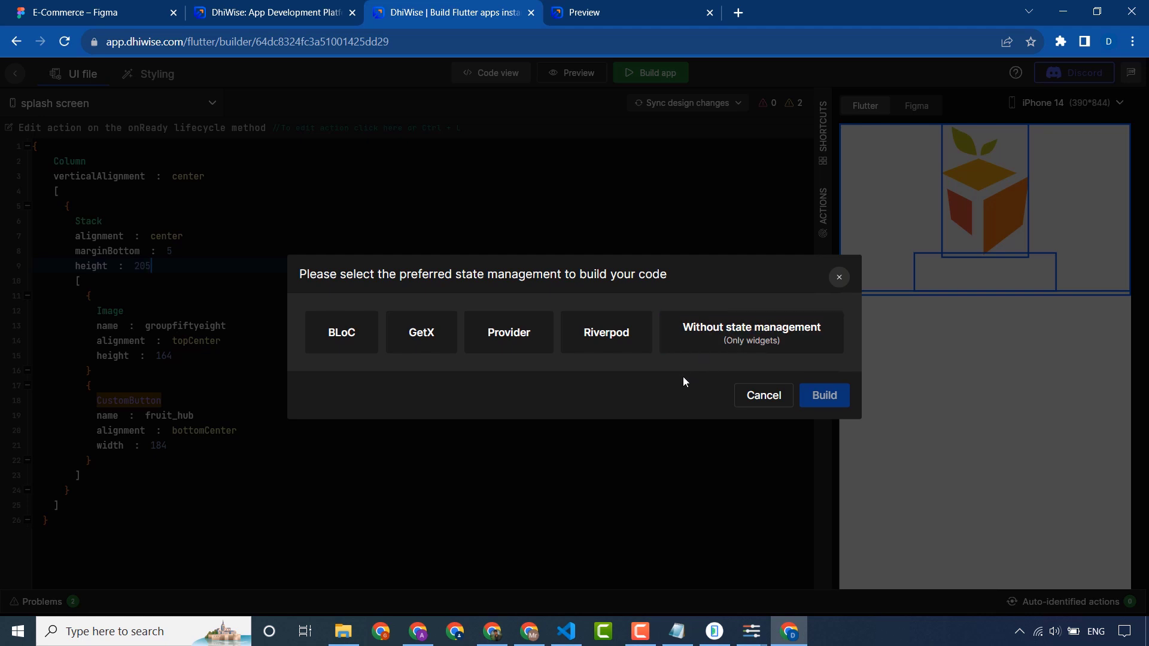
Build the app with 'Without state management' and switch to the preview tab
{"action": "left_click", "coordinate": [757, 345]}
{"action": "left_click", "coordinate": [748, 426]}
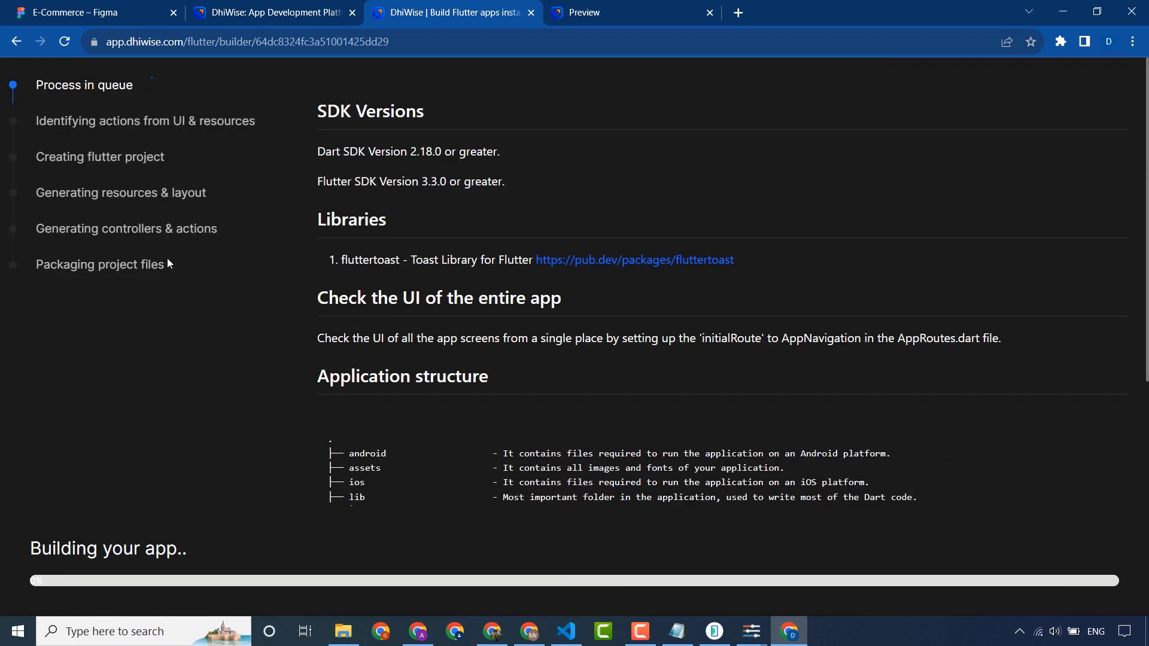
{"action": "left_click", "coordinate": [615, 7]}
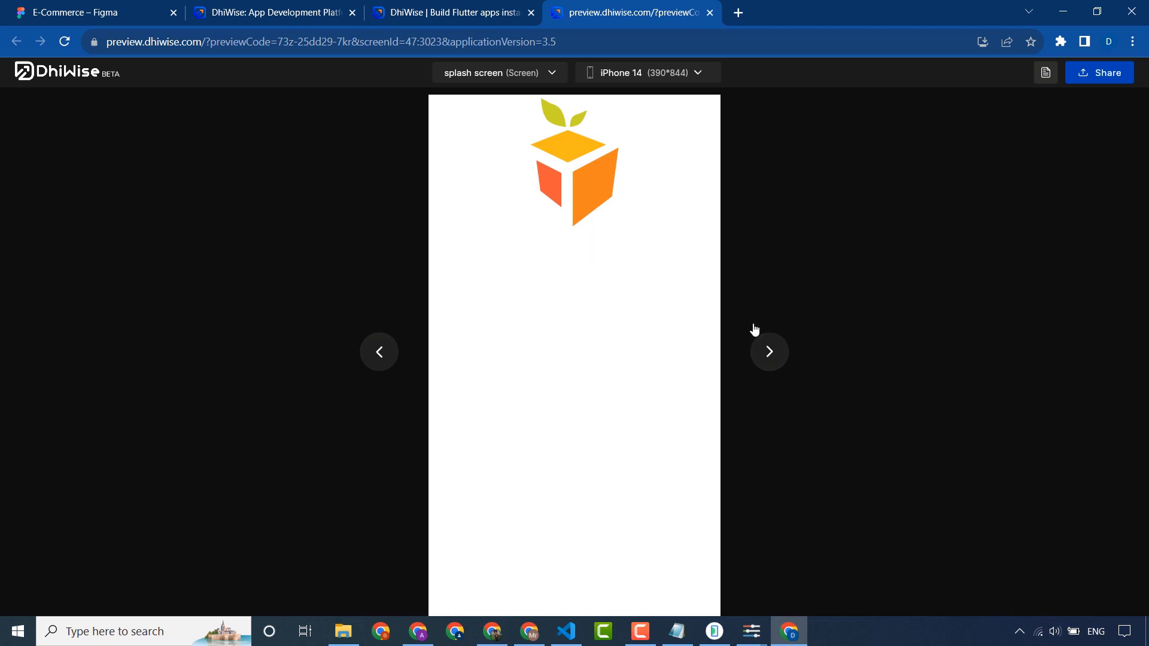
Advance the preview through Authentication to 'Home screen one - Tab Container' and scroll it
{"action": "left_click", "coordinate": [768, 353]}
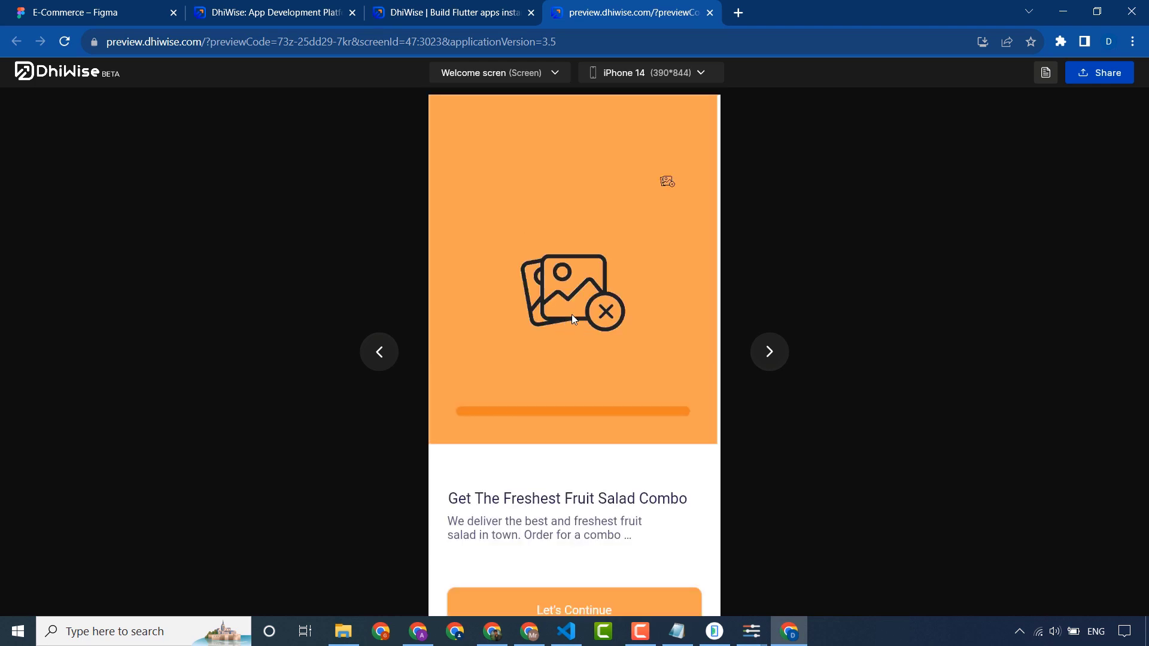
{"action": "left_click", "coordinate": [771, 362]}
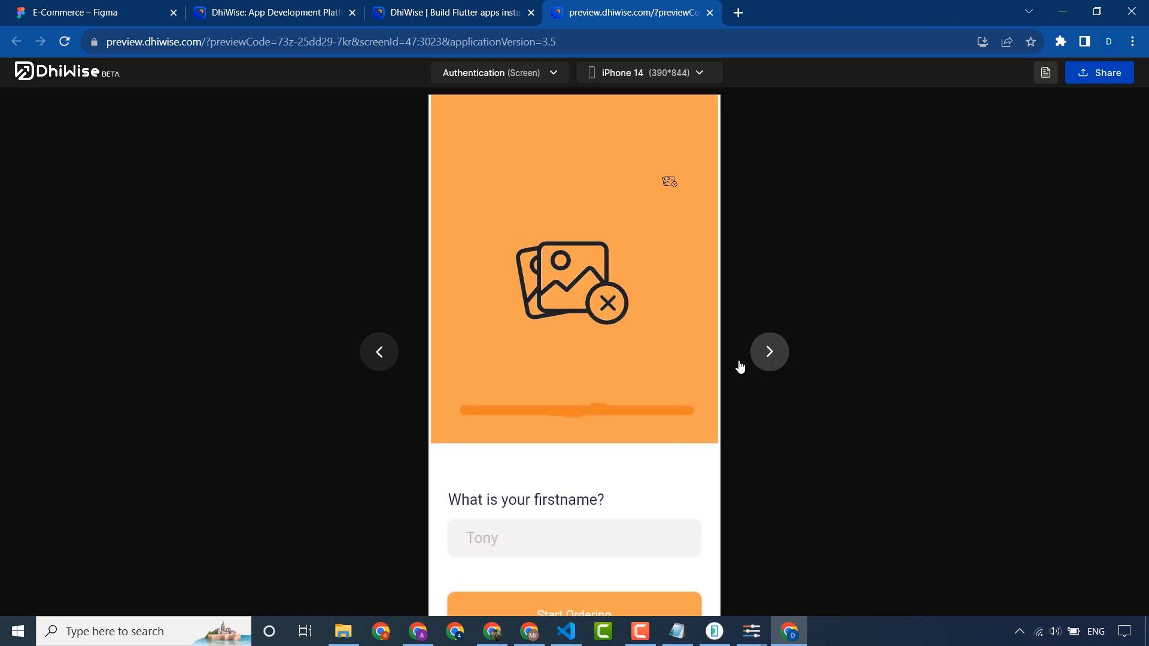
{"action": "left_click", "coordinate": [770, 361]}
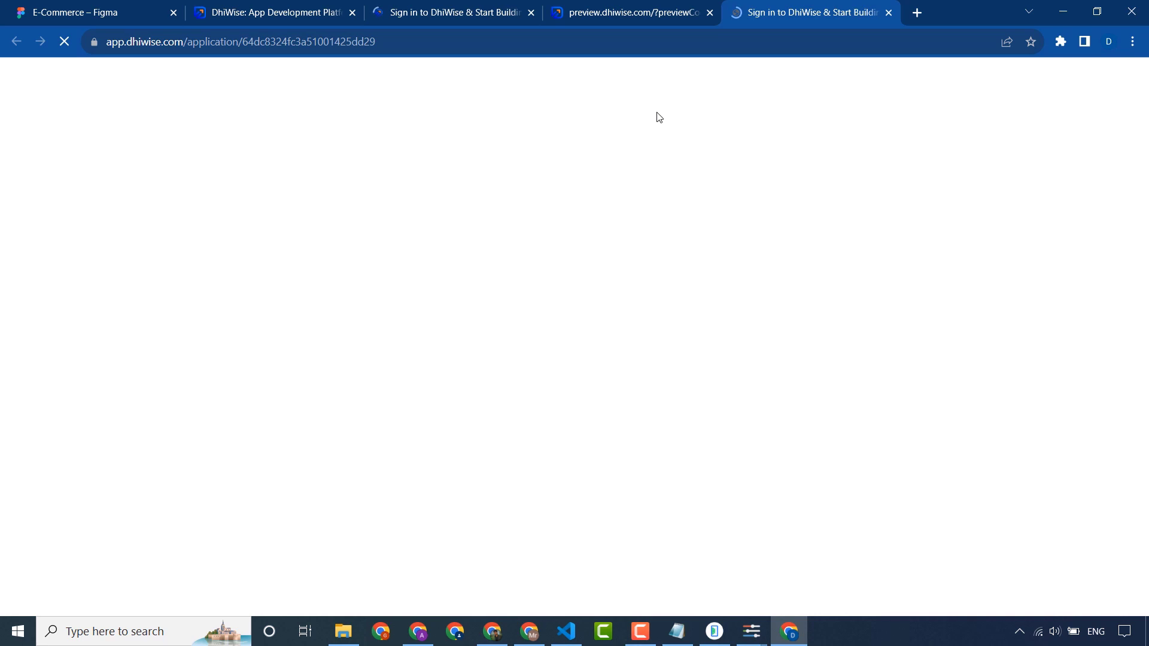
{"action": "left_click", "coordinate": [629, 12]}
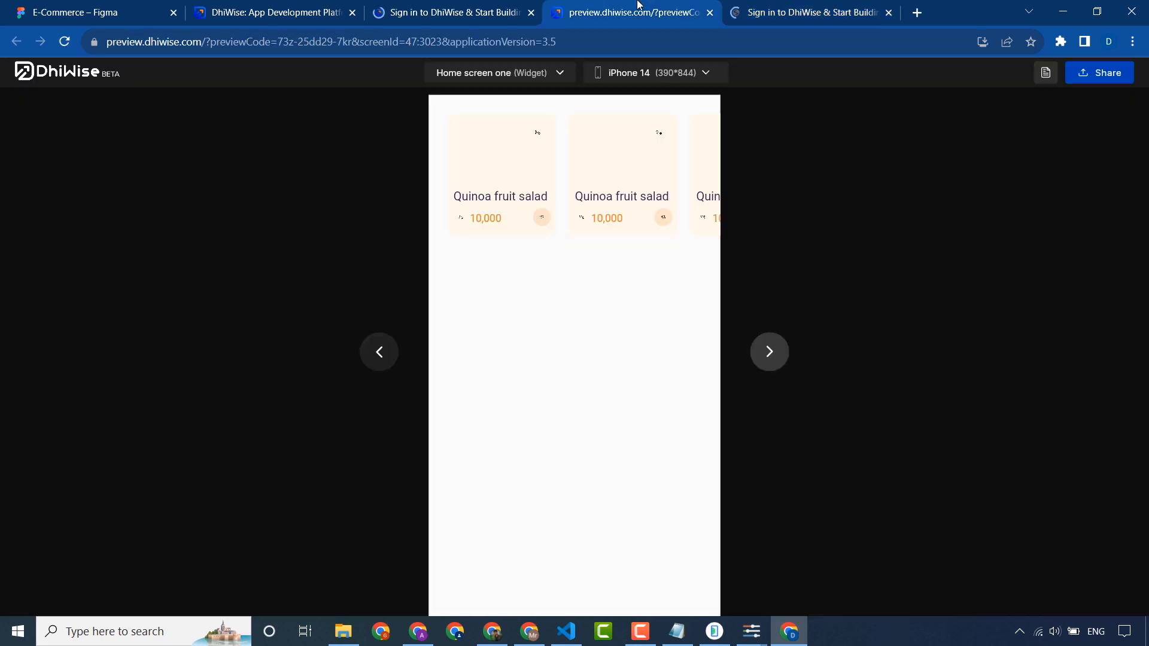
{"action": "left_click", "coordinate": [765, 351]}
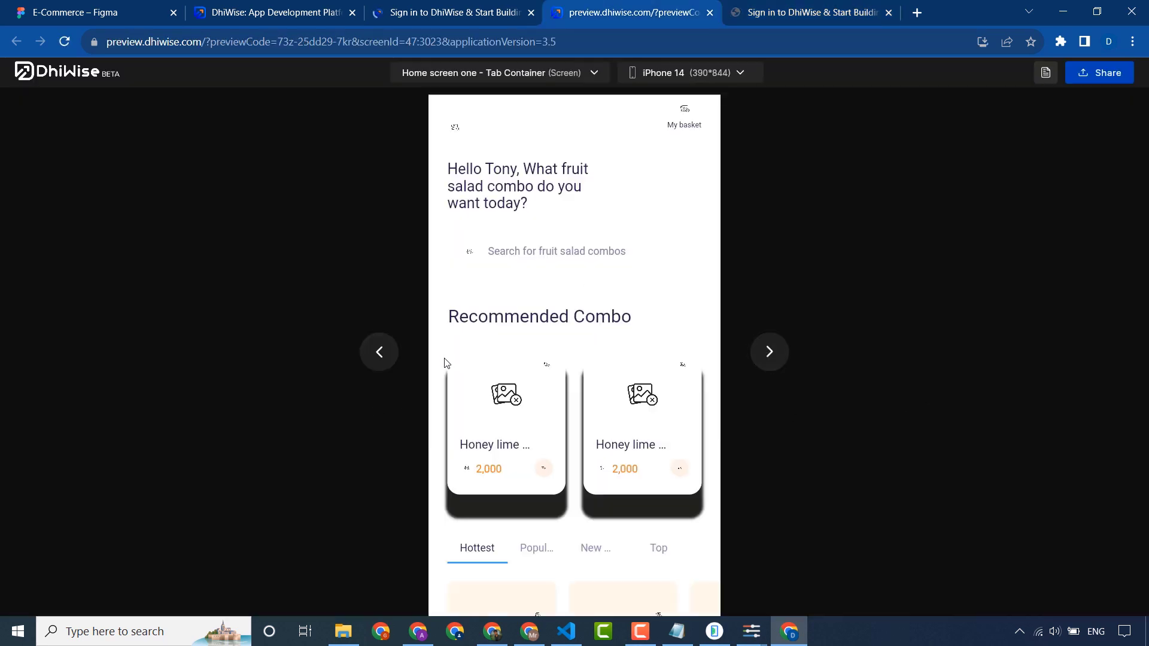
{"action": "scroll", "coordinate": [608, 234], "scroll_direction": "down", "scroll_amount": 2}
{"action": "scroll", "coordinate": [627, 350], "scroll_direction": "up", "scroll_amount": 2}
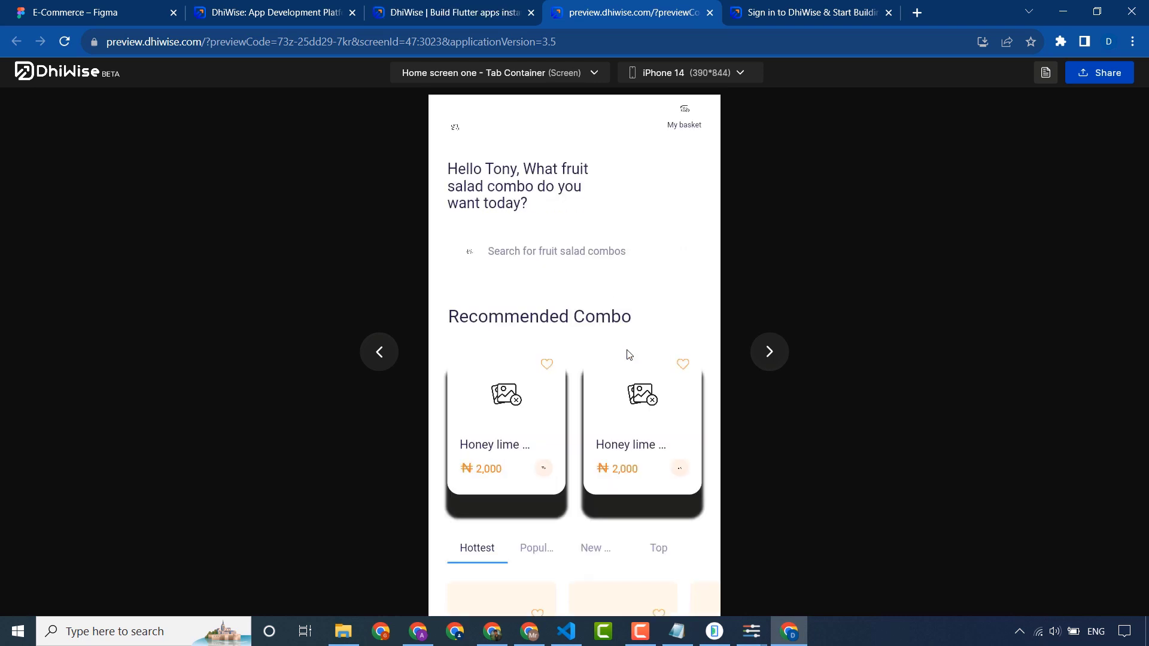
Check the builder tab, scroll the fruit salad home screen, then view the generated Flutter code README
{"action": "left_click", "coordinate": [745, 9]}
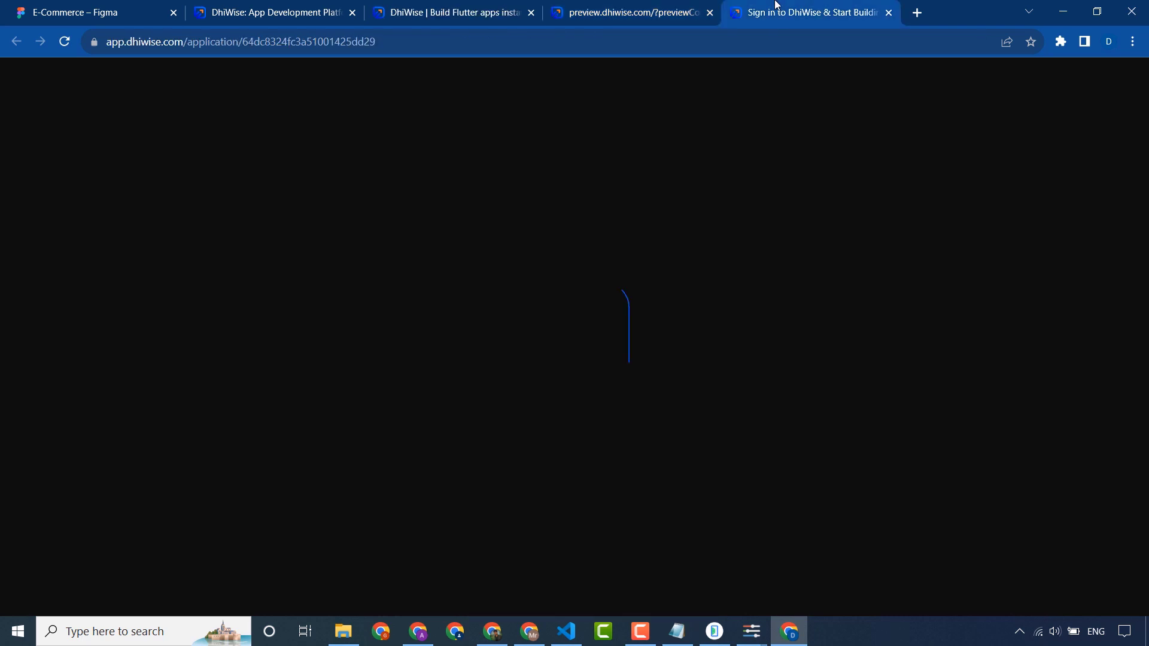
{"action": "left_click", "coordinate": [672, 7]}
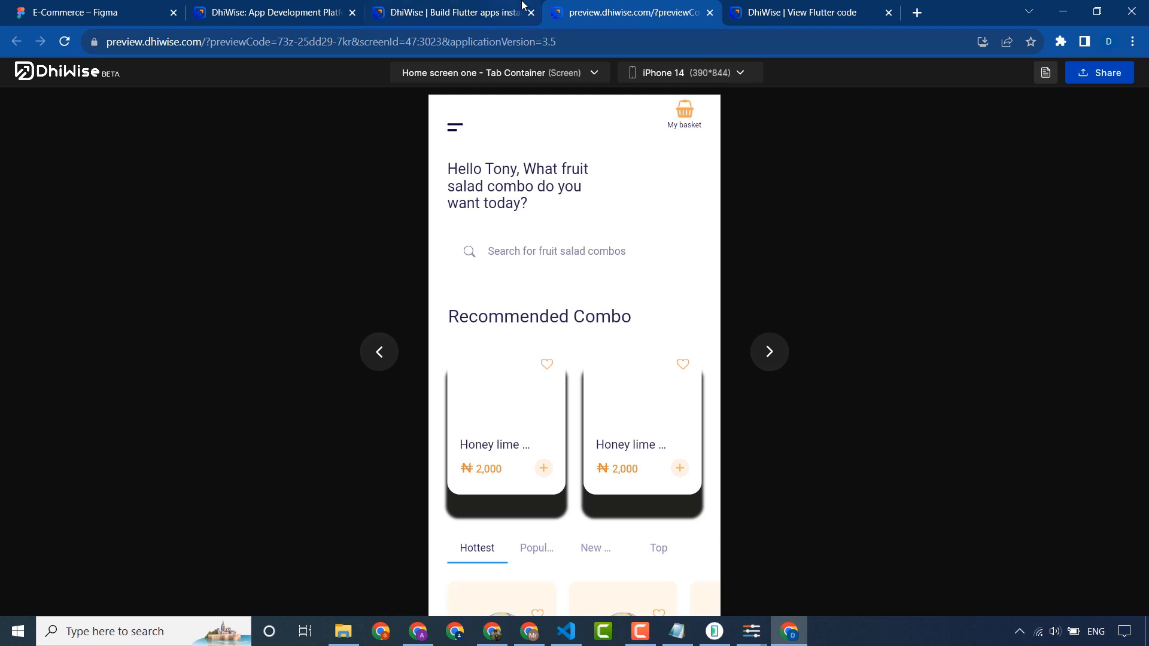
{"action": "left_click", "coordinate": [522, 5]}
{"action": "left_click", "coordinate": [692, 14]}
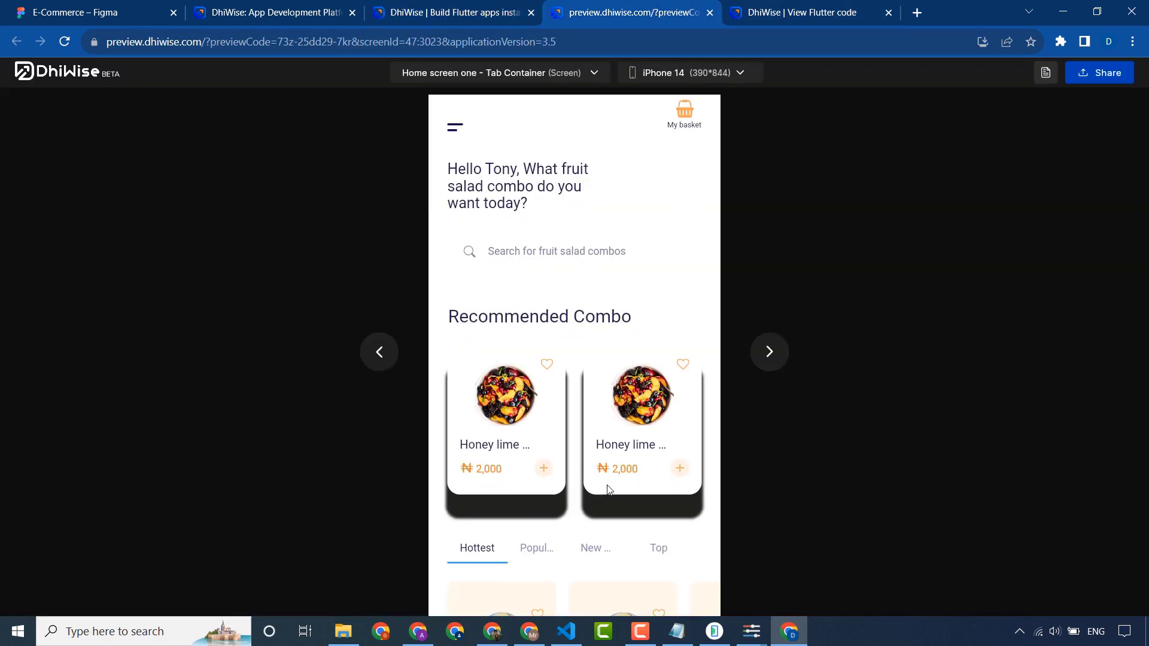
{"action": "scroll", "coordinate": [609, 490], "scroll_direction": "down", "scroll_amount": 2}
{"action": "scroll", "coordinate": [598, 487], "scroll_direction": "up", "scroll_amount": 2}
{"action": "scroll", "coordinate": [597, 472], "scroll_direction": "down", "scroll_amount": 2}
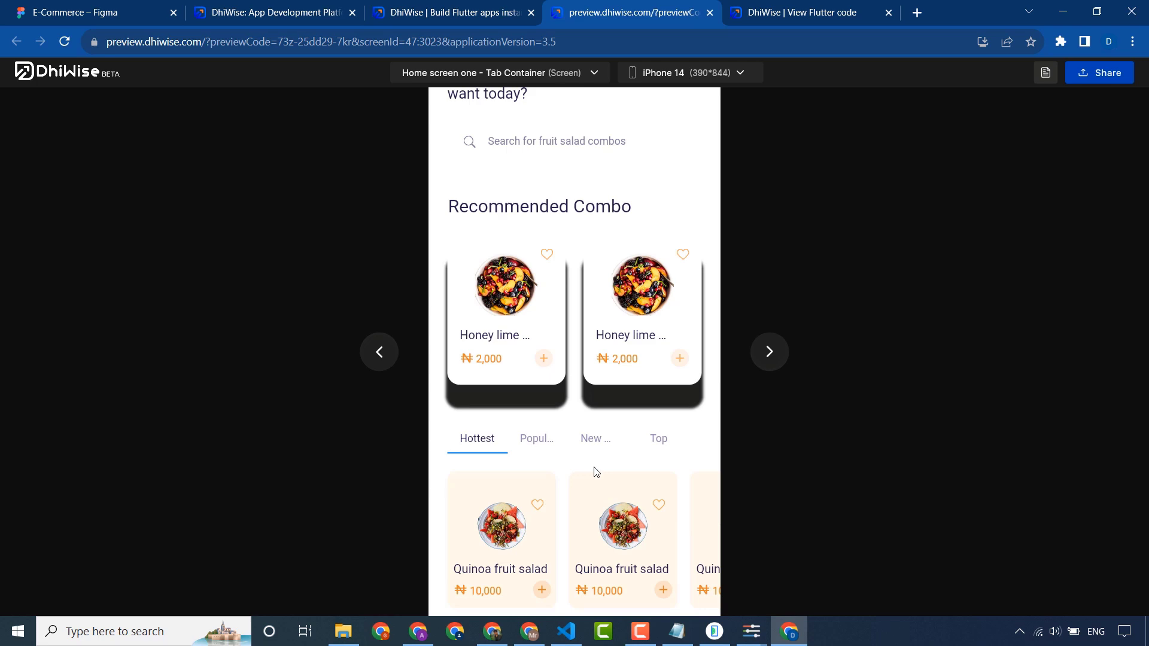
{"action": "left_click", "coordinate": [804, 6]}
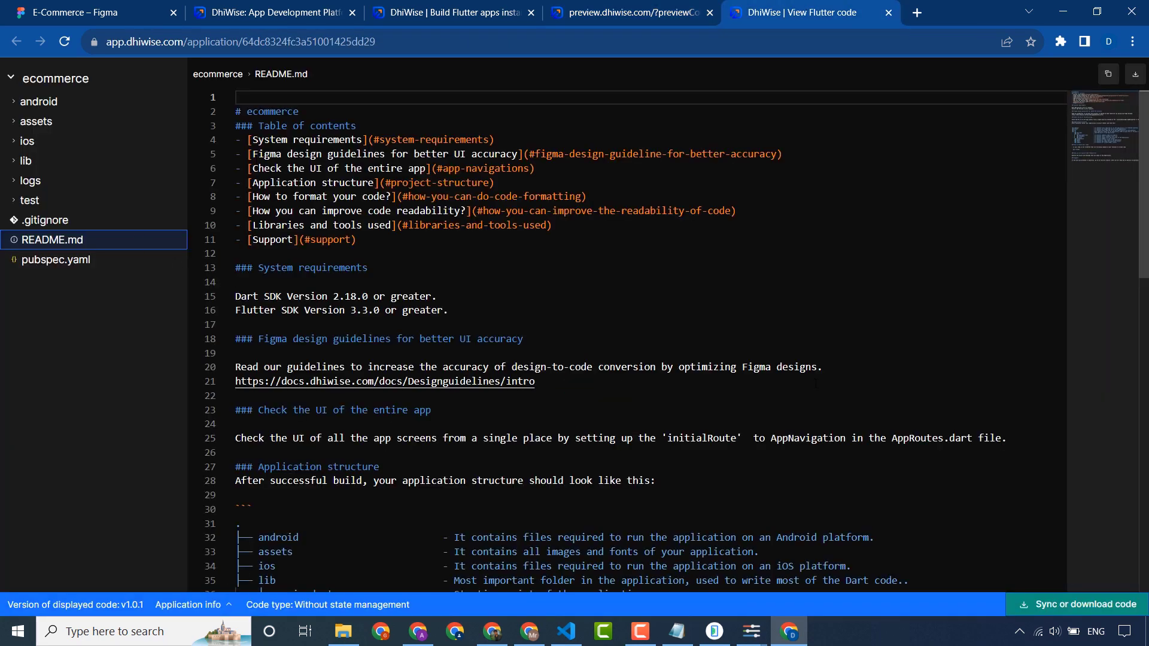
Download the source code as the ecommerce-v1.0.1 zip and place it on the desktop
{"action": "left_click", "coordinate": [1071, 604]}
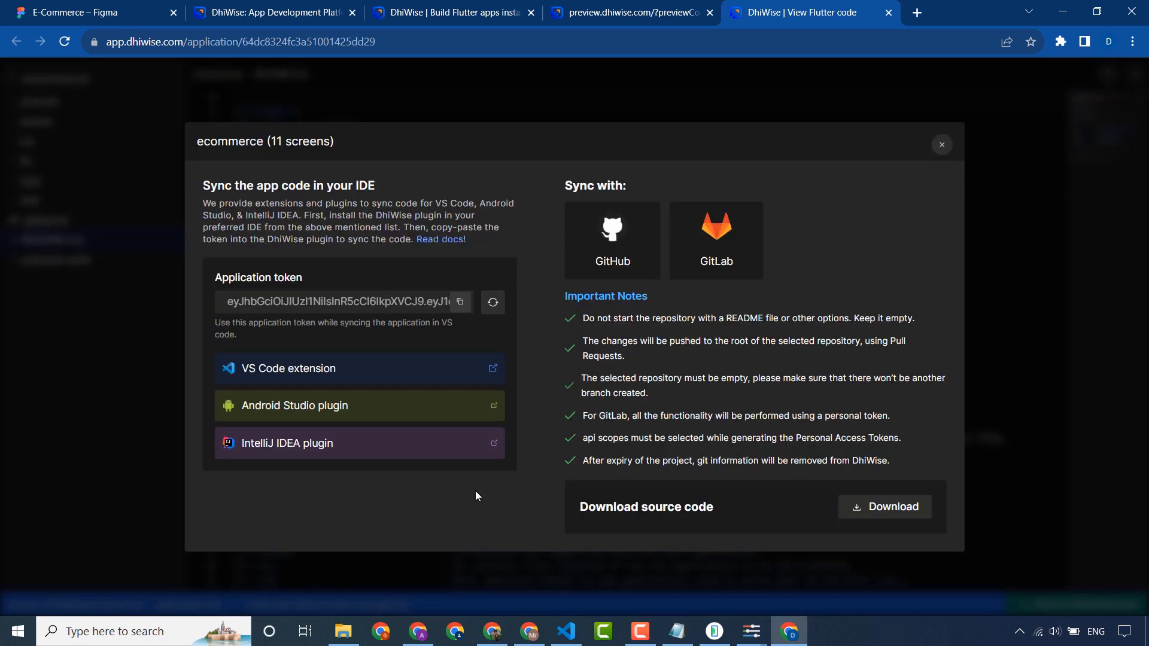
{"action": "left_click", "coordinate": [884, 506]}
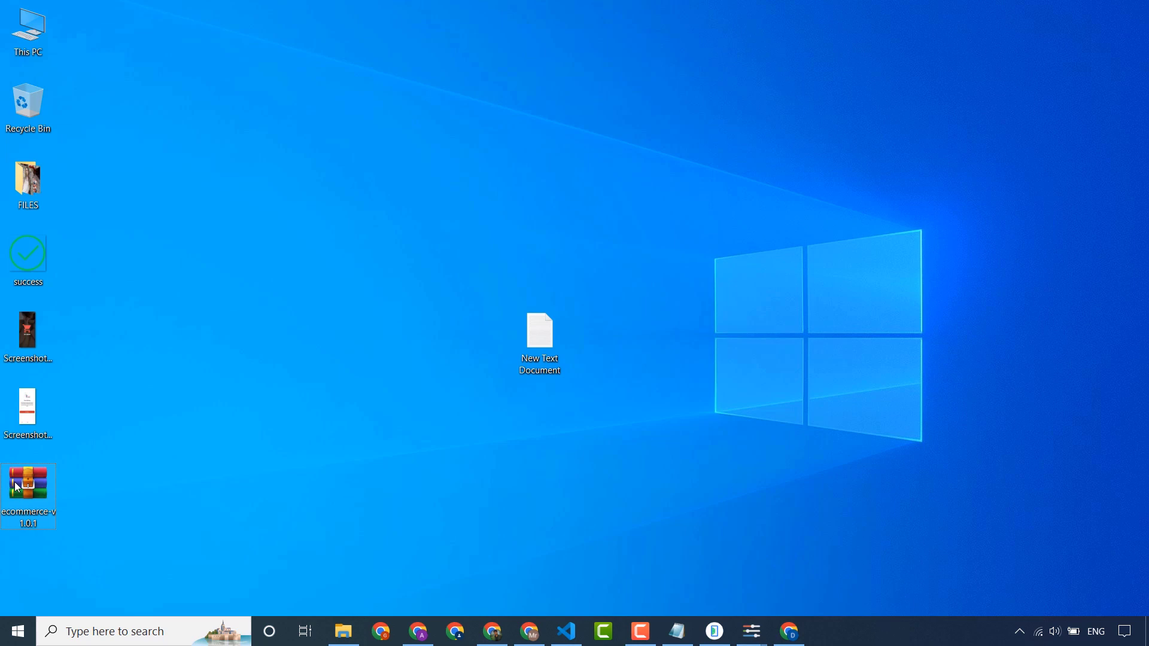
{"action": "left_click_drag", "start_coordinate": [27, 479], "coordinate": [419, 193]}
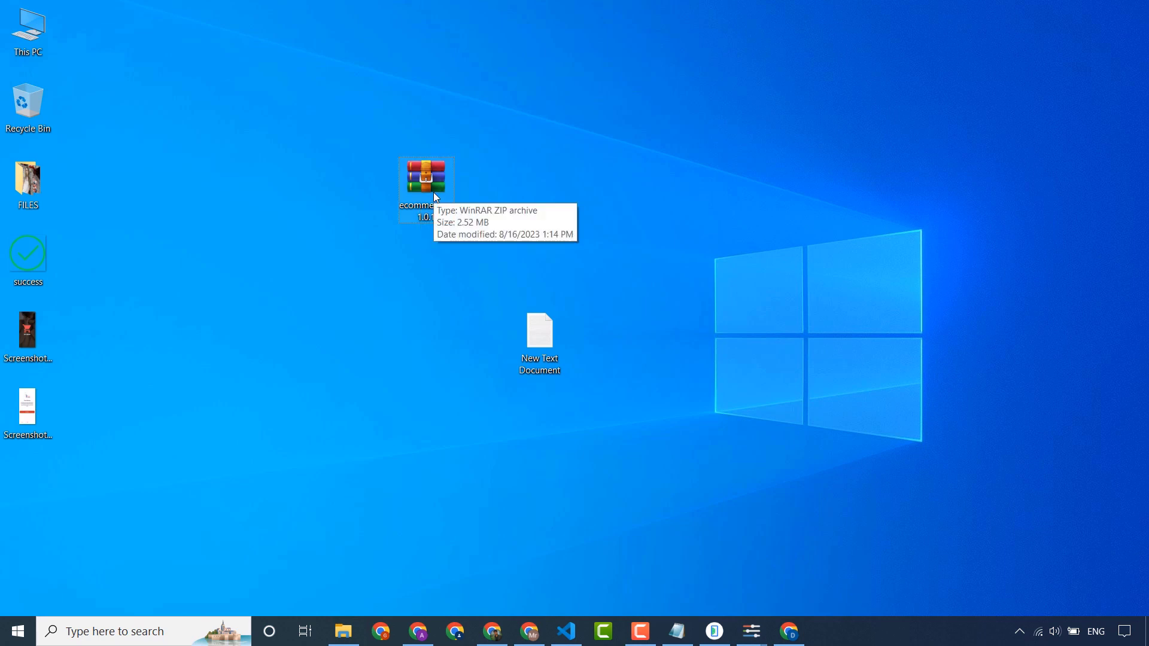
Extract the zip to ecommerce-v1.0.1\ and open that folder in list view
{"action": "right_click", "coordinate": [428, 186]}
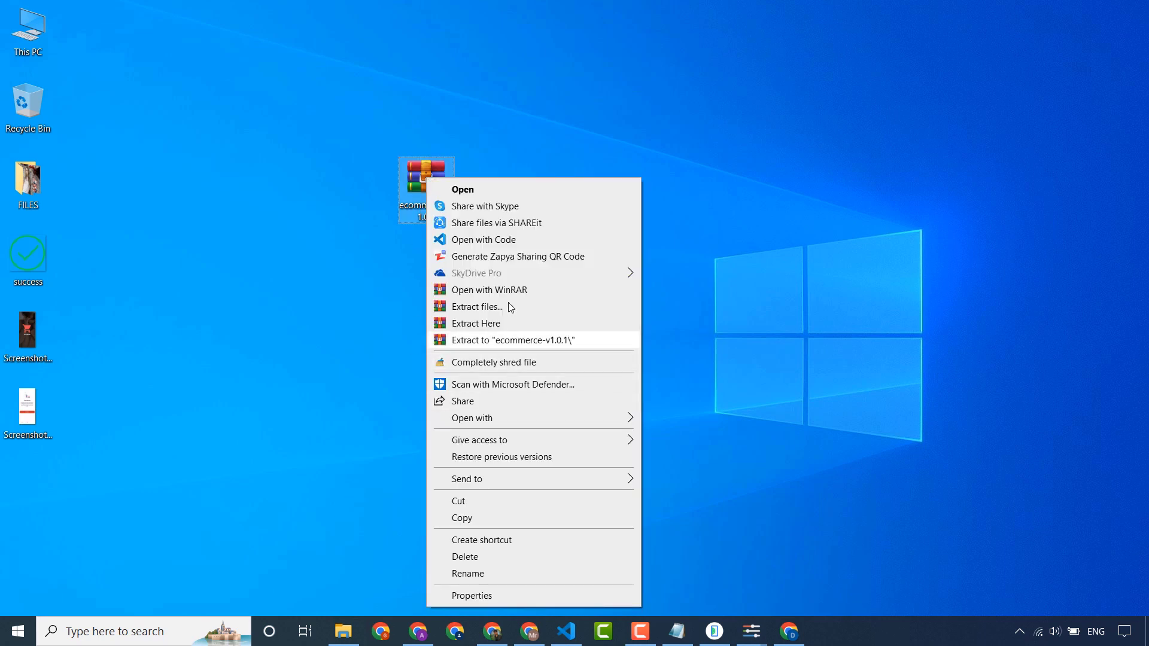
{"action": "left_click", "coordinate": [526, 341]}
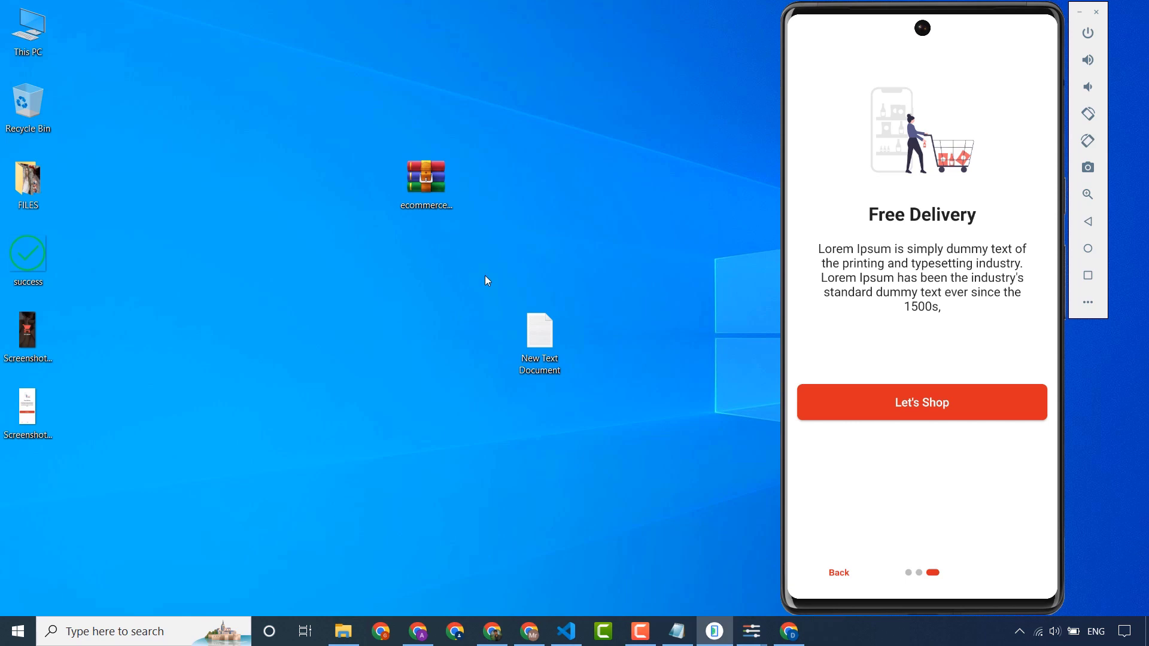
{"action": "left_click", "coordinate": [1080, 12]}
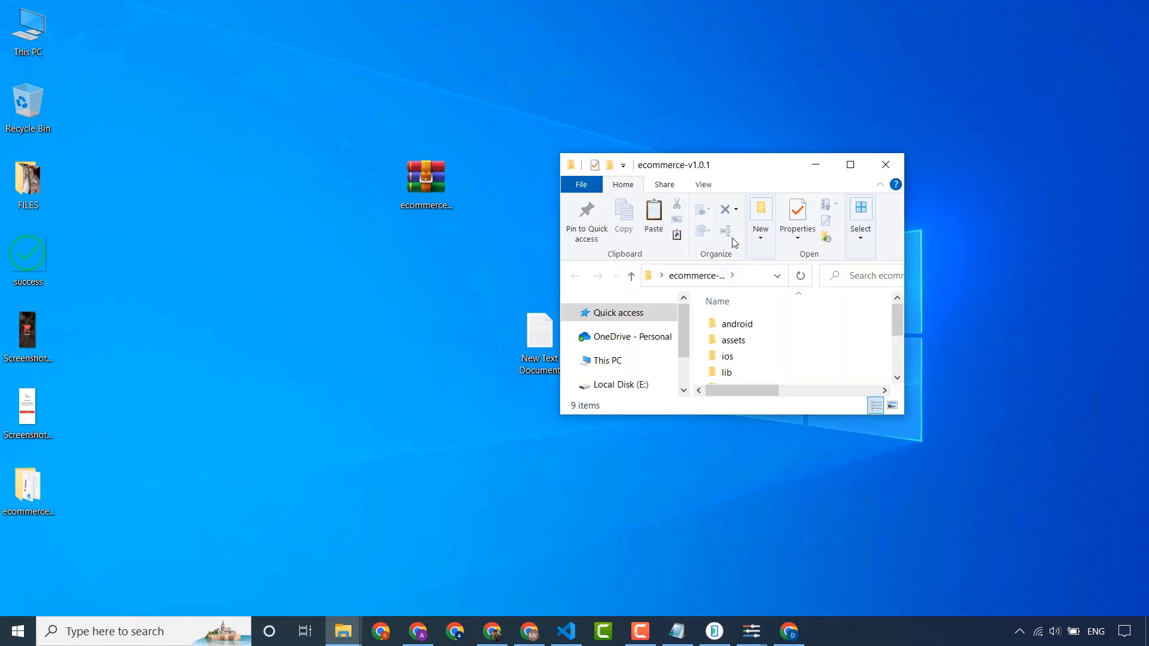
{"action": "double_click", "coordinate": [746, 169]}
{"action": "key", "text": "ctrl+shift+4"}
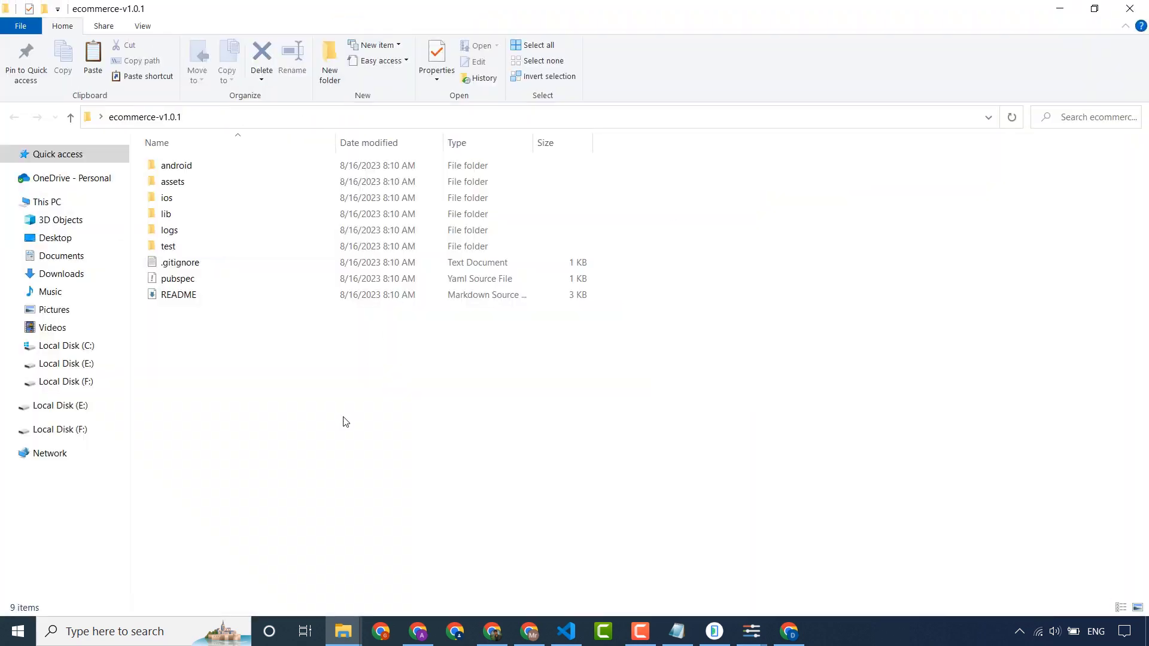
{"action": "key", "text": "ctrl+shift+5"}
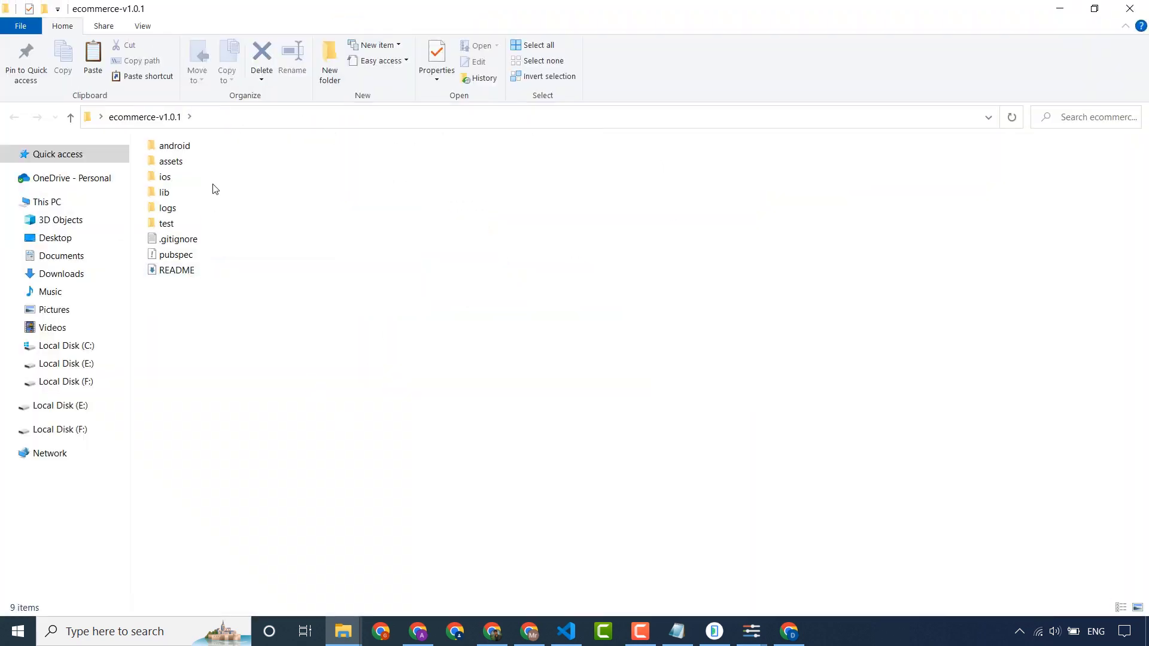
Browse assets, viewing the images as large thumbnails and then the fonts folder
{"action": "double_click", "coordinate": [179, 161]}
{"action": "left_click", "coordinate": [171, 181]}
{"action": "double_click", "coordinate": [170, 181]}
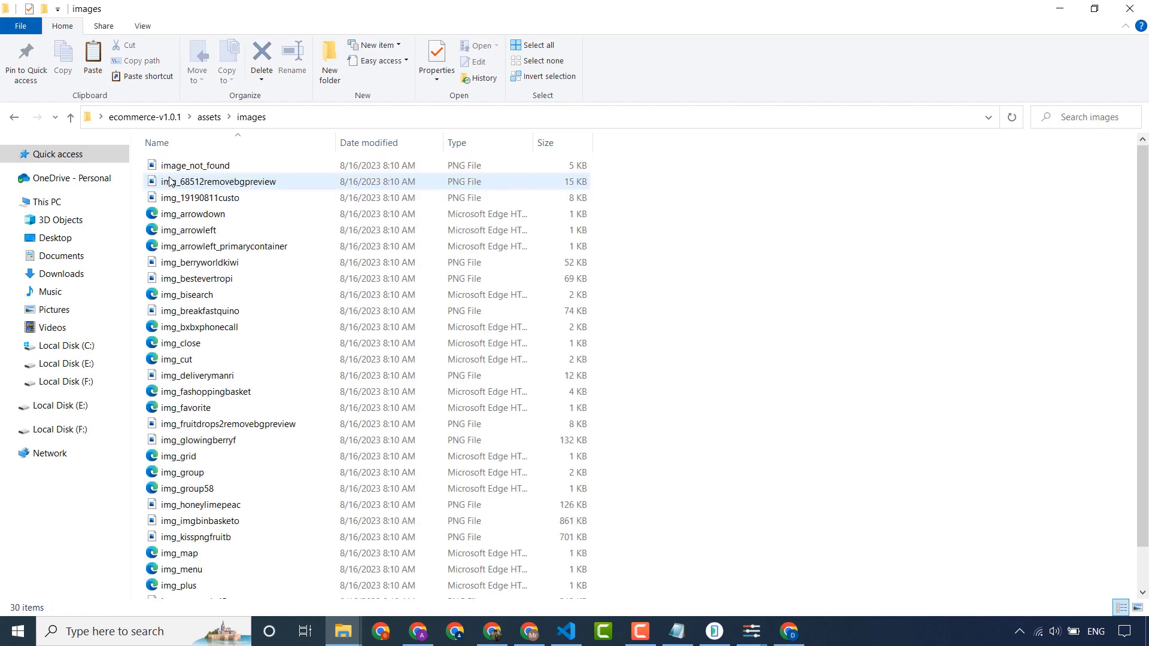
{"action": "key", "text": "ctrl+shift+2"}
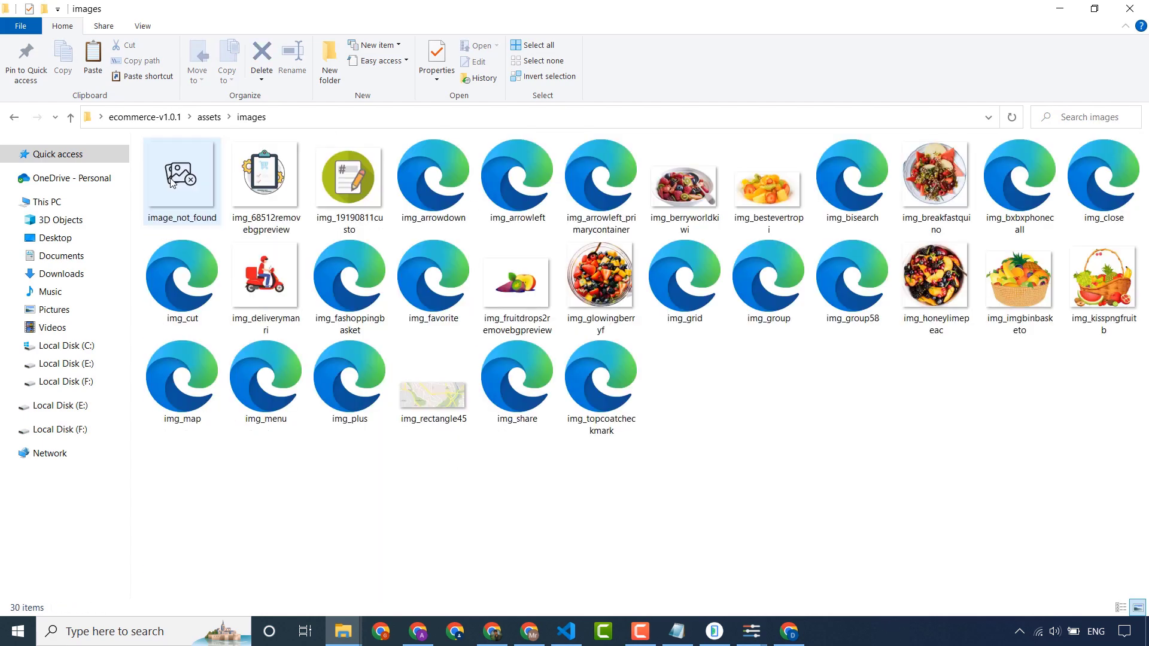
{"action": "key", "text": "alt+Left"}
{"action": "key", "text": "Up"}
{"action": "key", "text": "Return"}
{"action": "key", "text": "alt+Left"}
{"action": "key", "text": "alt+Left"}
Browse the lib folder's core and presentation subfolders, then return to the project root
{"action": "key", "text": "Down"}
{"action": "key", "text": "Down"}
{"action": "key", "text": "Return"}
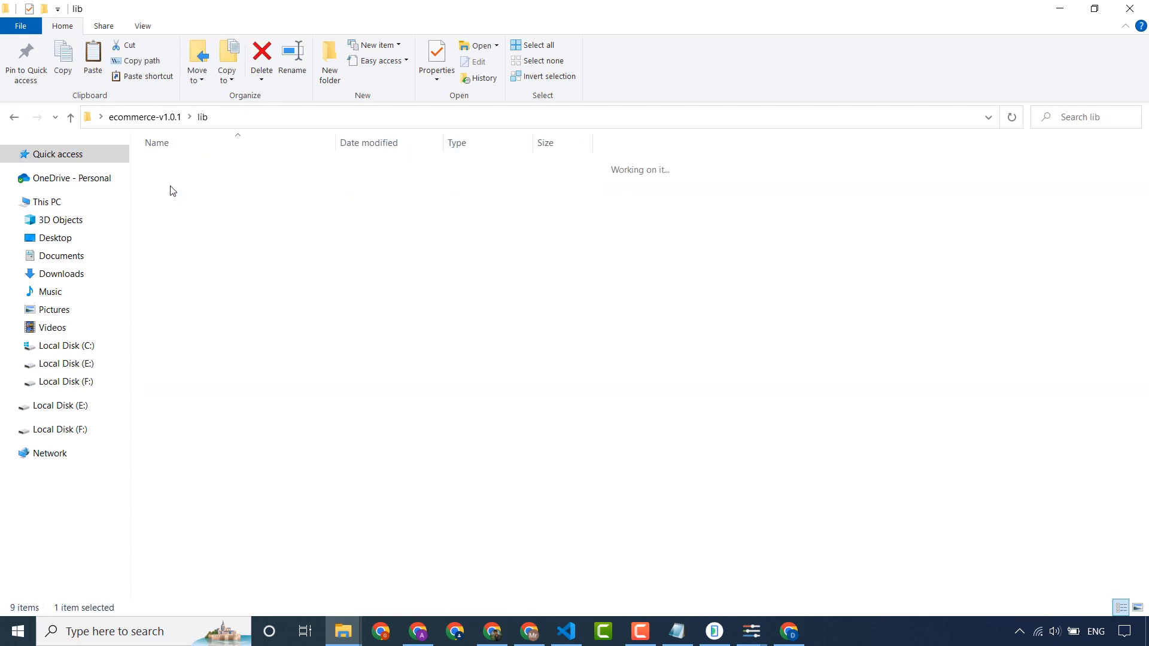
{"action": "double_click", "coordinate": [181, 162]}
{"action": "key", "text": "alt+Left"}
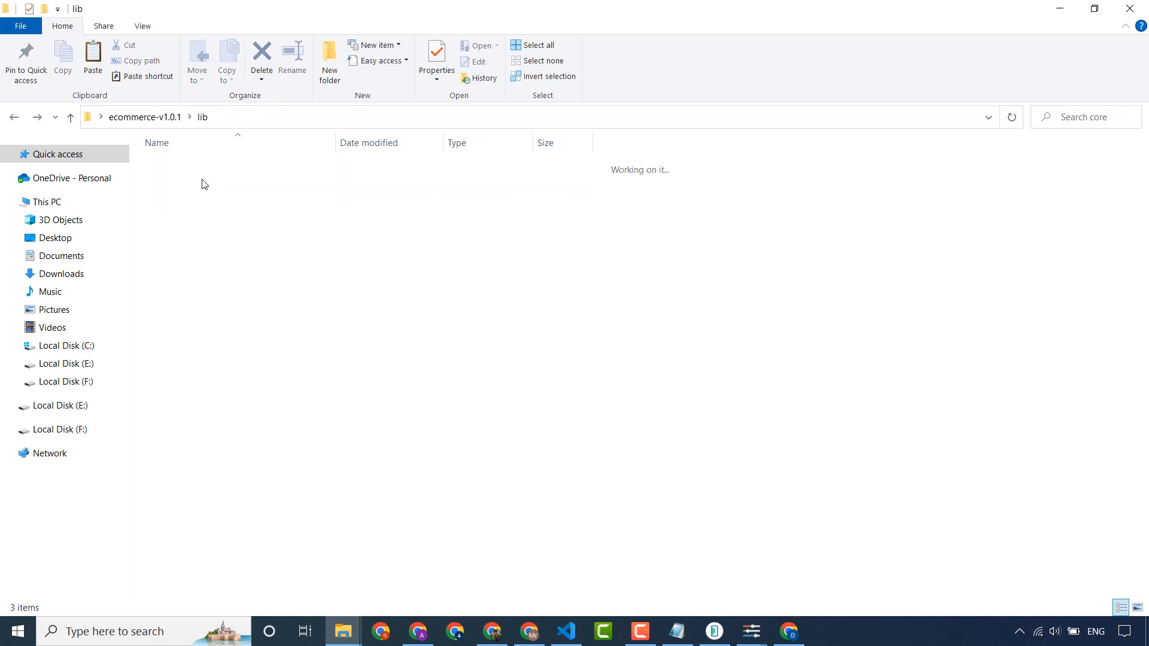
{"action": "left_click", "coordinate": [203, 182]}
{"action": "double_click", "coordinate": [203, 182]}
{"action": "key", "text": "alt+Left"}
{"action": "key", "text": "alt+Left"}
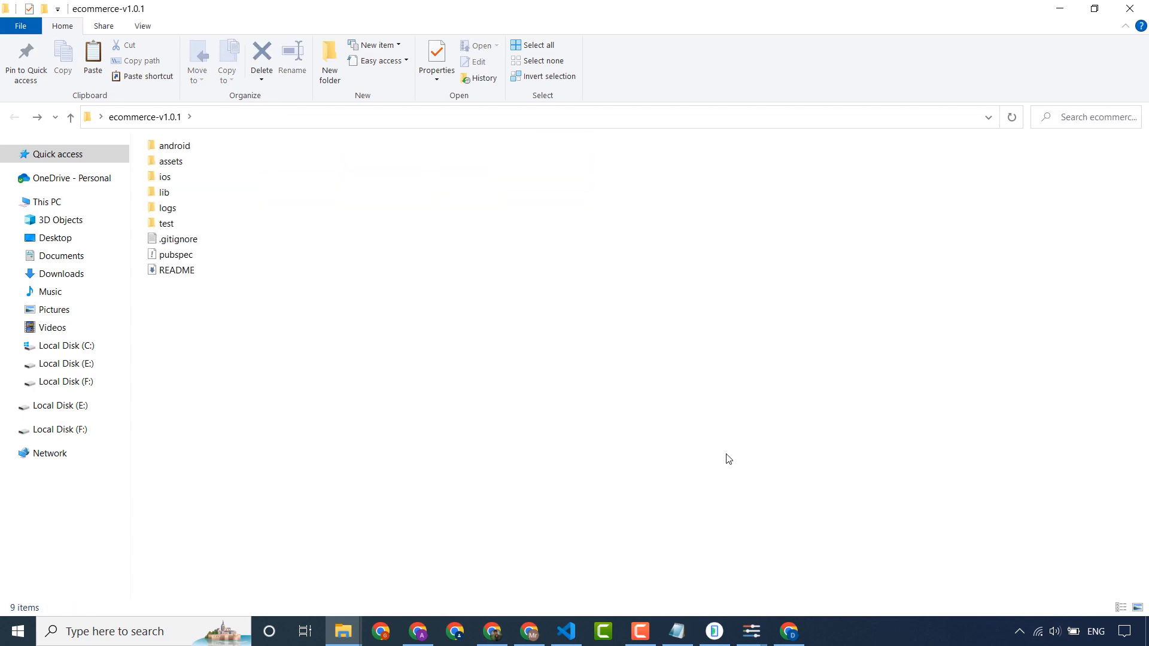
Bring Chrome forward, cycle through the preview and builder tabs, and open the DhiWise landing page
{"action": "left_click", "coordinate": [789, 631]}
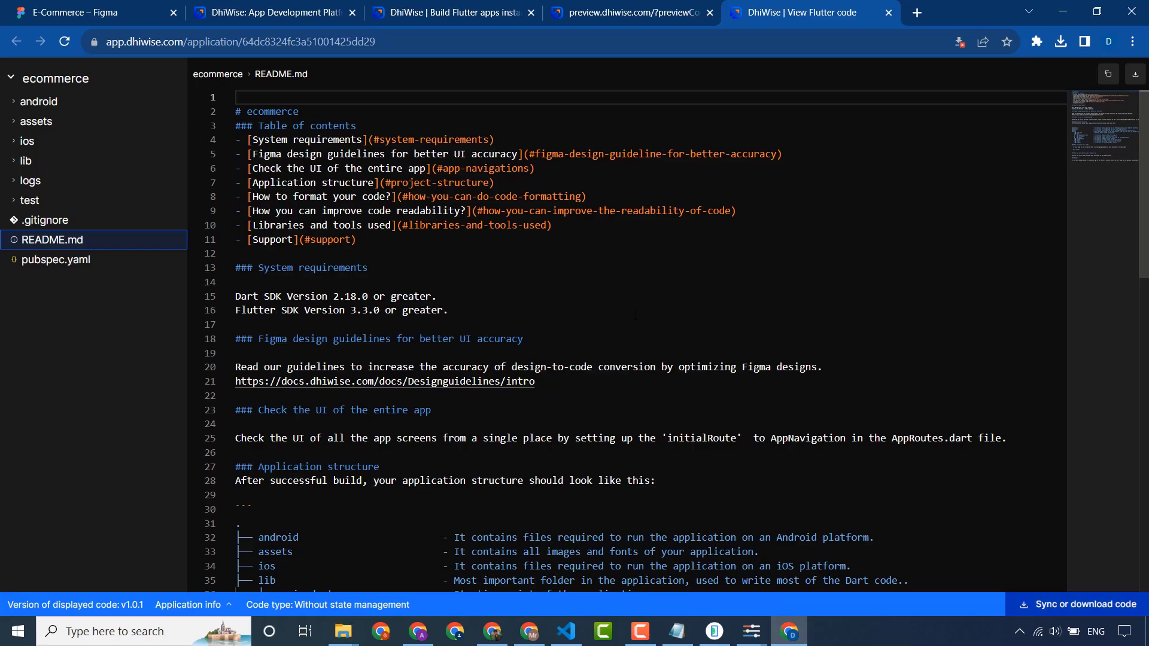
{"action": "left_click", "coordinate": [622, 7]}
{"action": "left_click", "coordinate": [494, 6]}
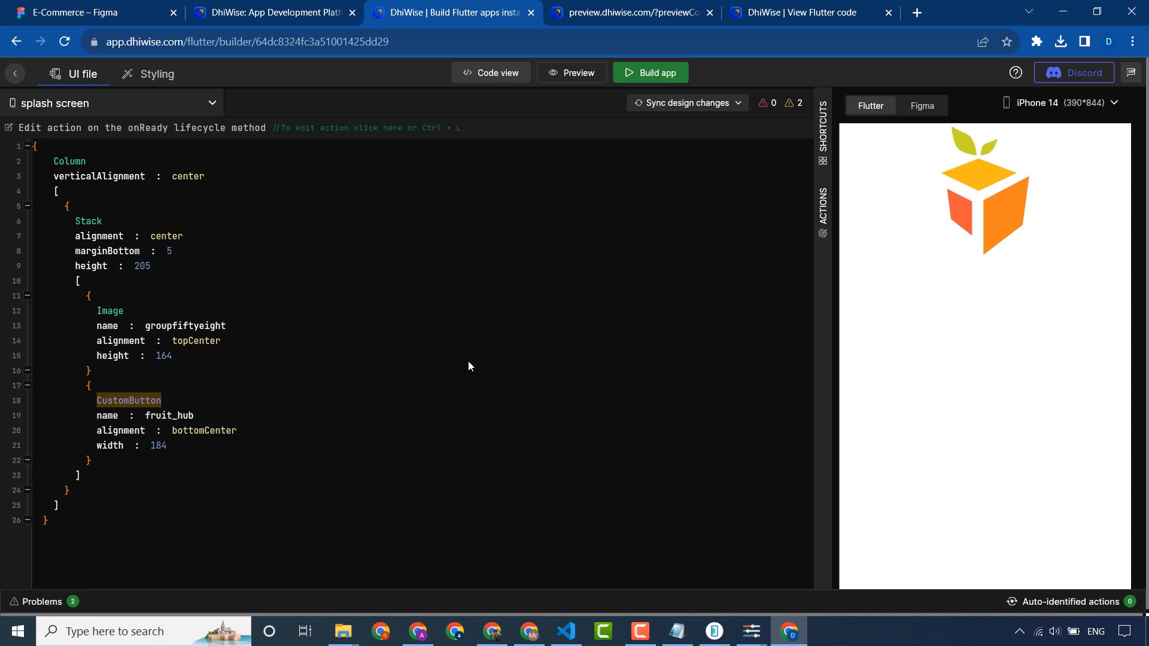
{"action": "left_click", "coordinate": [276, 11]}
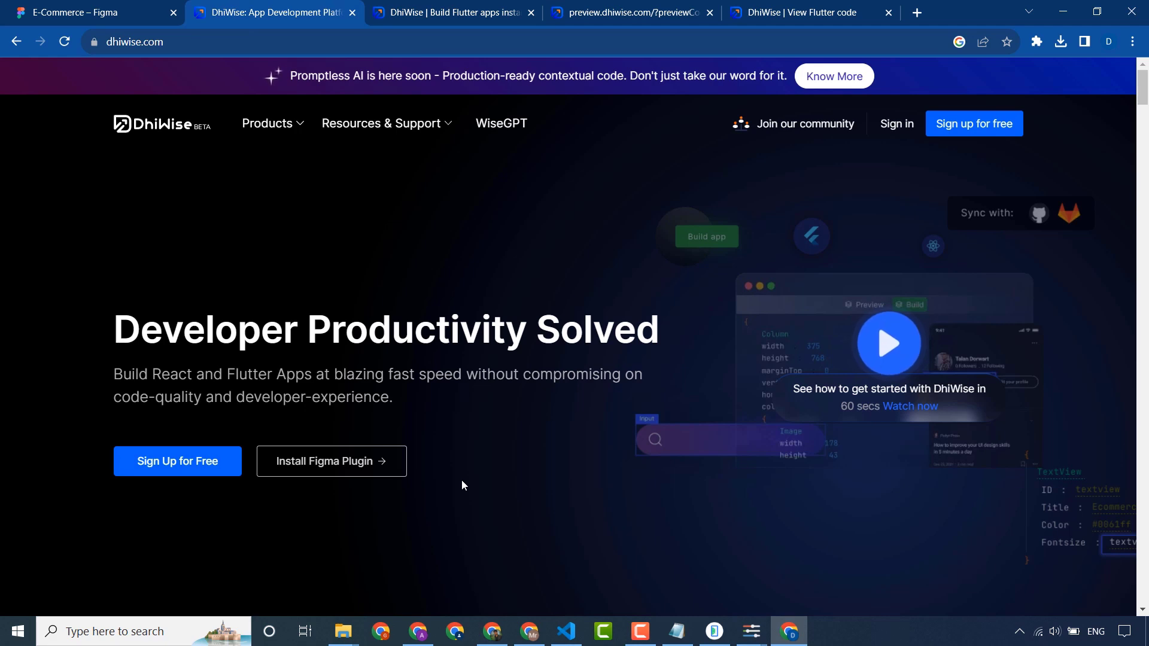
Scroll the dhiwise.com homepage down to the 'What is DhiWise?' workflow diagram
{"action": "scroll", "coordinate": [462, 481], "scroll_direction": "down", "scroll_amount": 1}
{"action": "scroll", "coordinate": [462, 480], "scroll_direction": "down", "scroll_amount": 9}
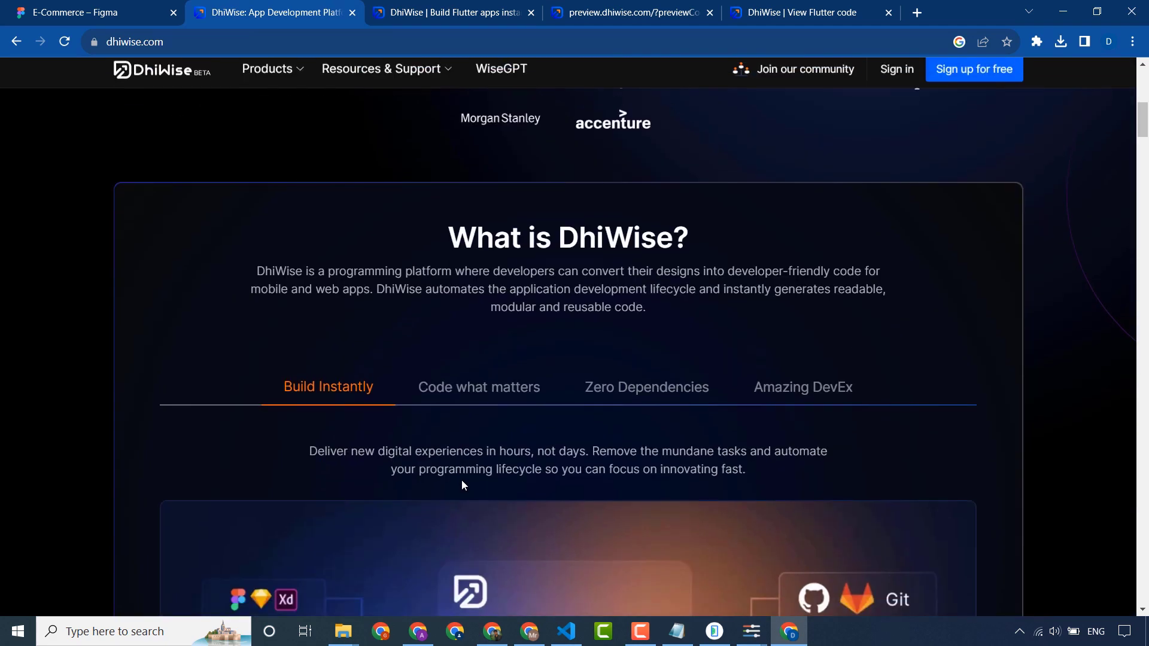
{"action": "scroll", "coordinate": [461, 480], "scroll_direction": "down", "scroll_amount": 2}
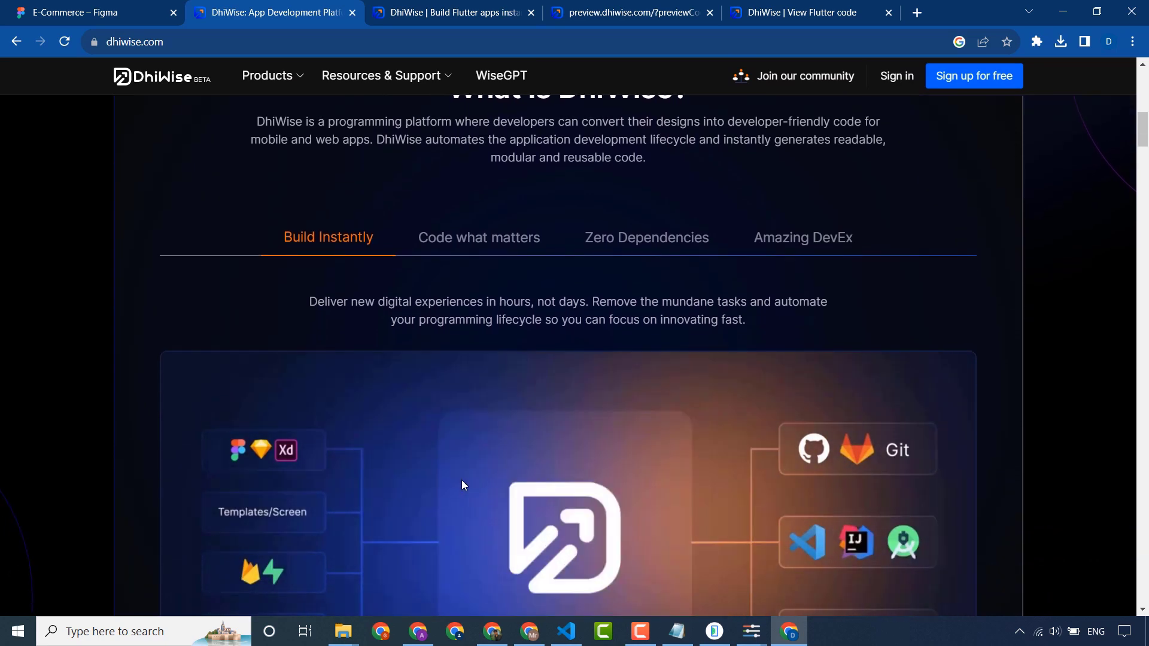
{"action": "scroll", "coordinate": [461, 481], "scroll_direction": "down", "scroll_amount": 3}
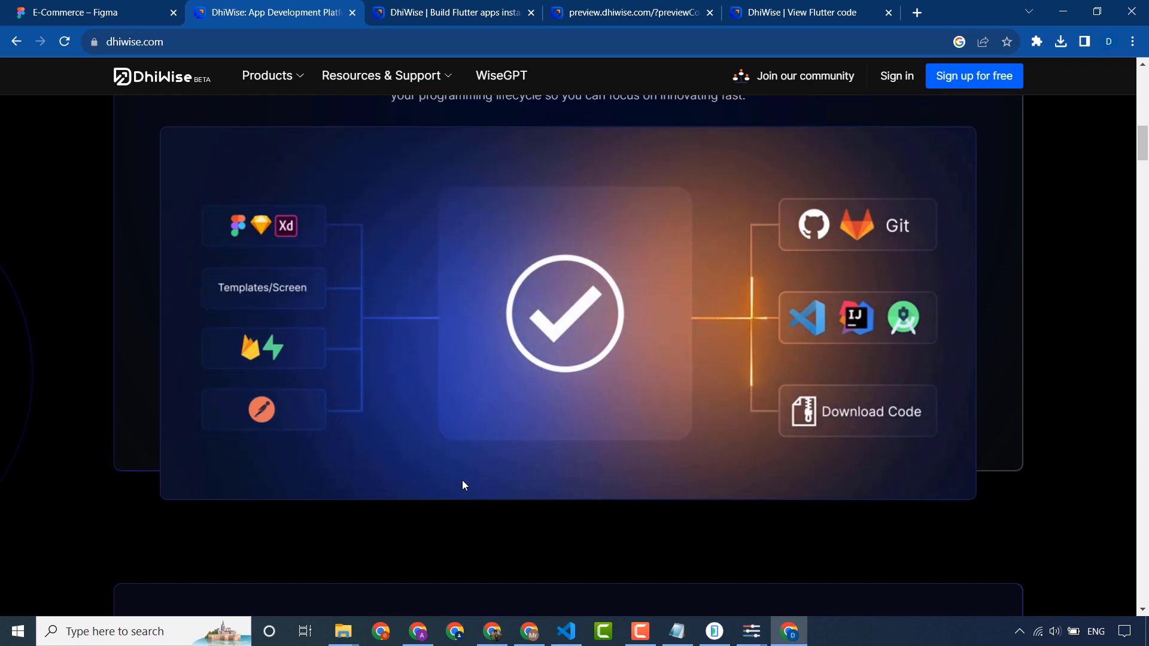
{"action": "scroll", "coordinate": [462, 484], "scroll_direction": "up", "scroll_amount": 1}
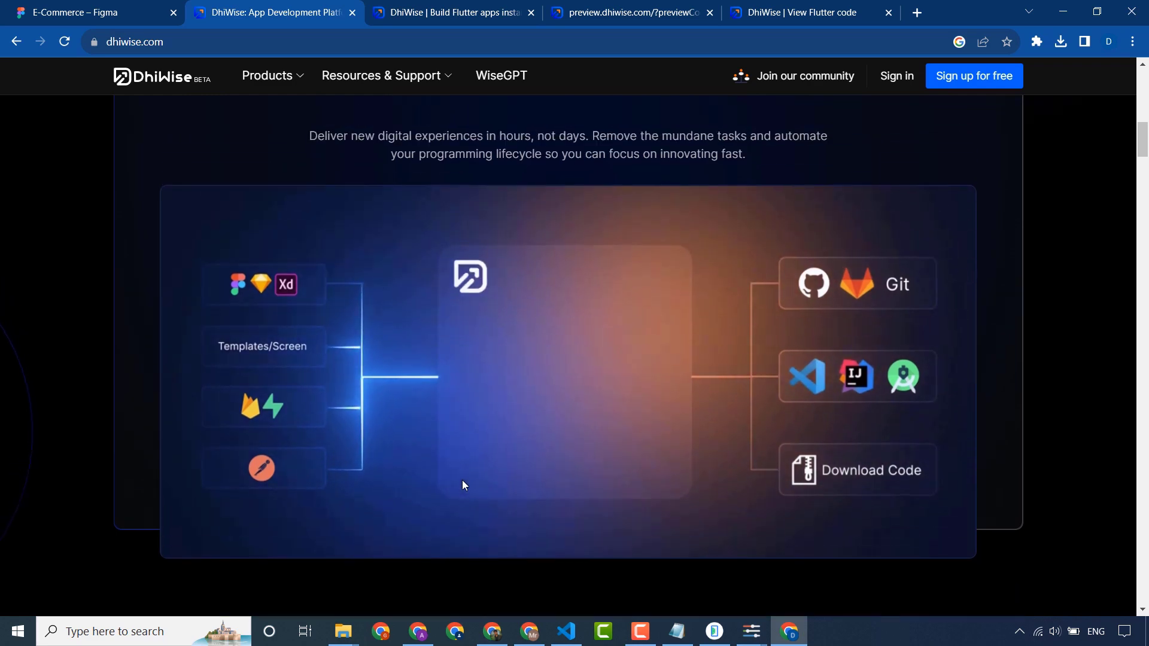